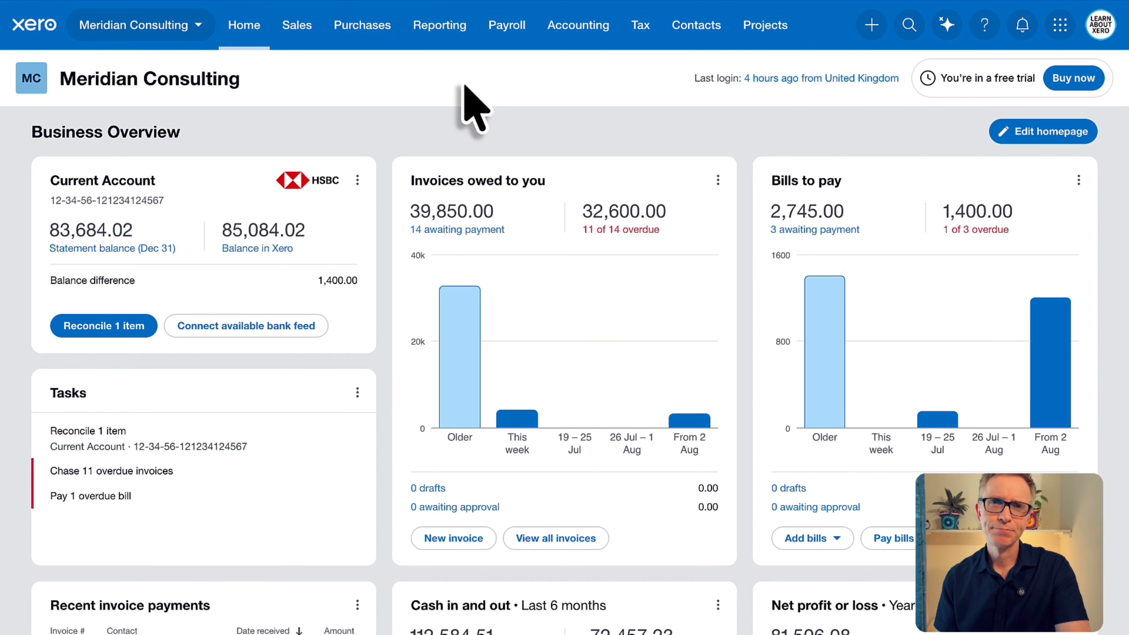
# Step: Open Budget Manager from the Financial performance section of the reports list
pyautogui.hotkey('ctrl', 'Tab')
pyautogui.scroll(-10, 444, 261)
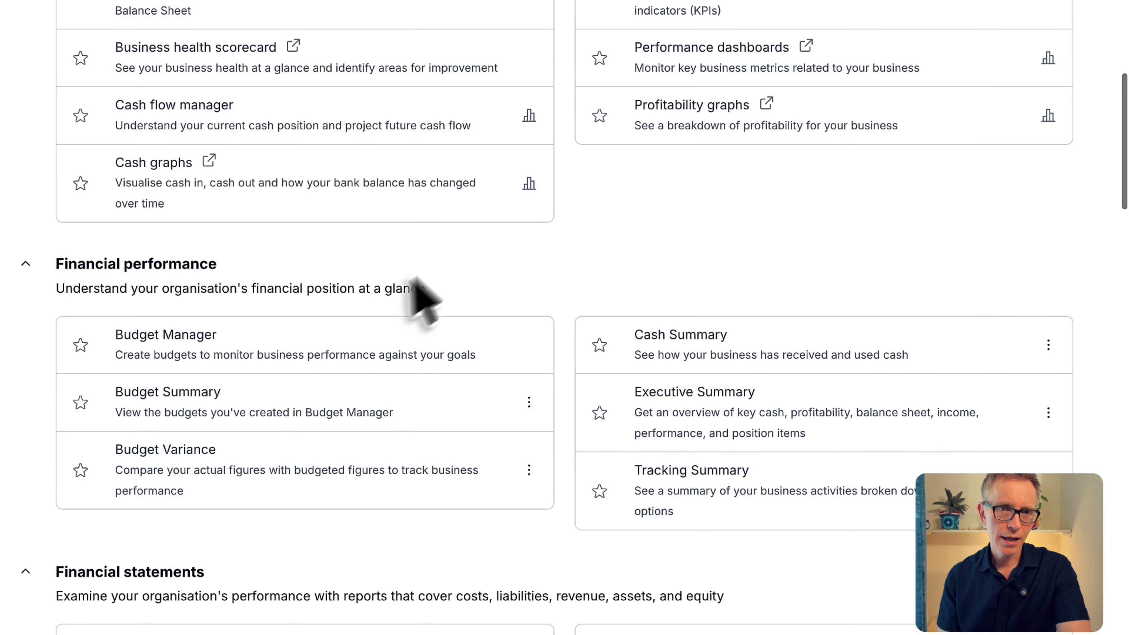
pyautogui.click(243, 351)
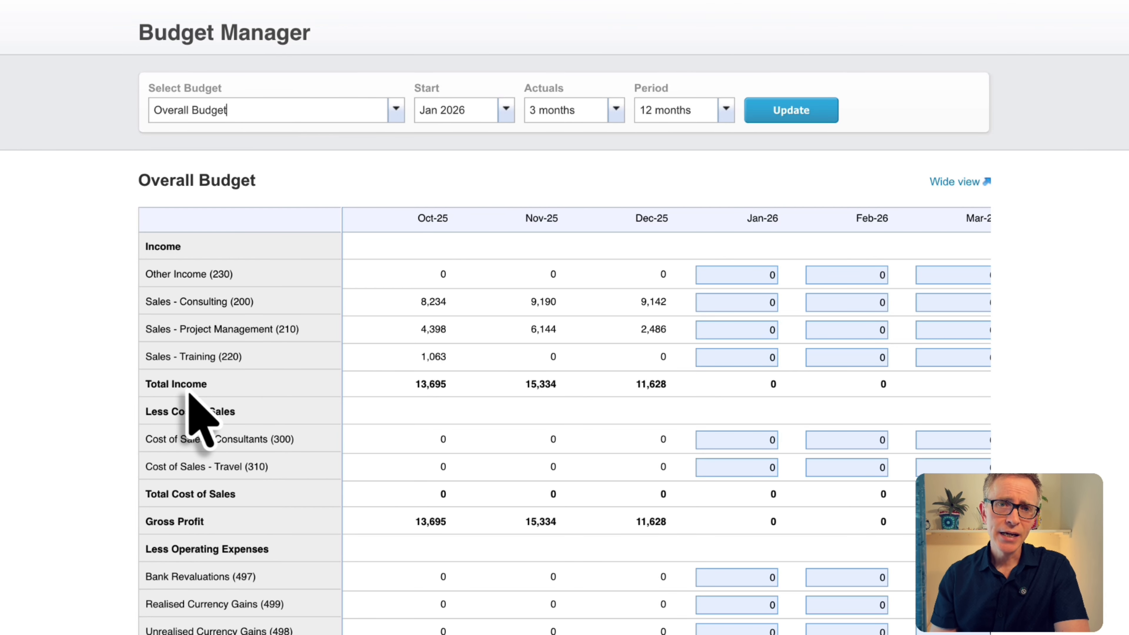
# Step: Add a new budget named Sales, assign it to the Sales department, and save it
pyautogui.click(396, 110)
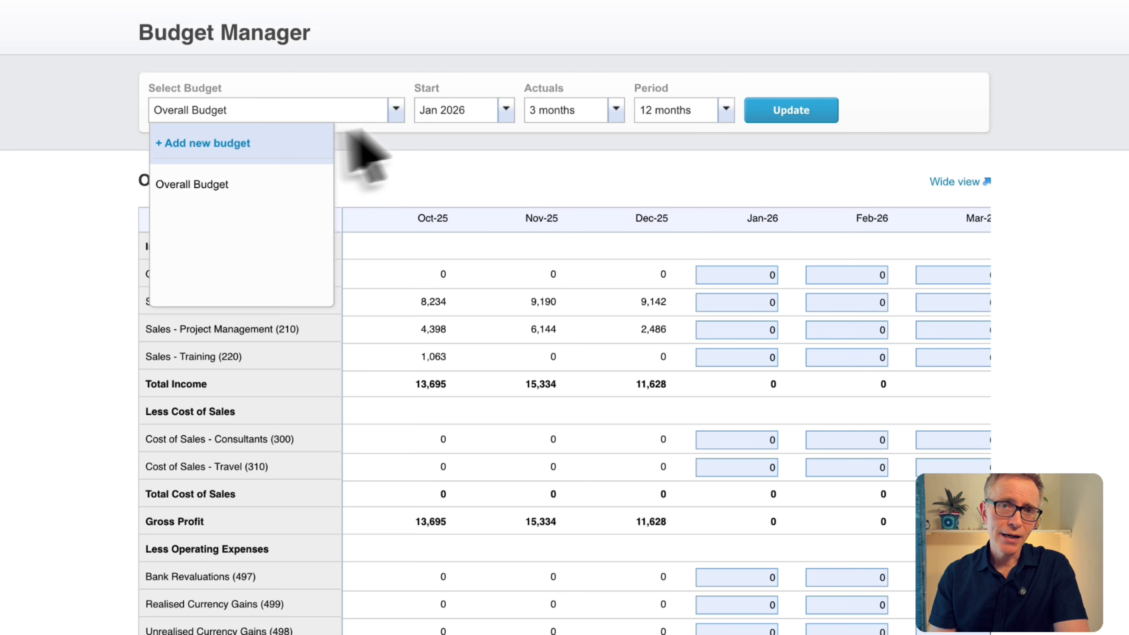
pyautogui.click(284, 145)
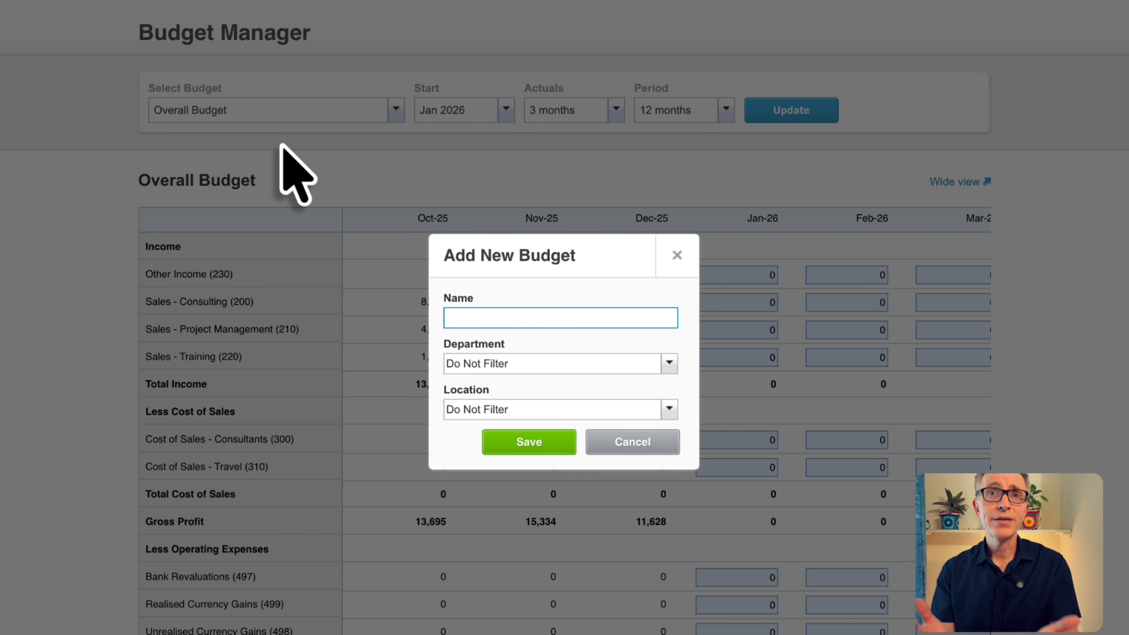
pyautogui.write('Sales')
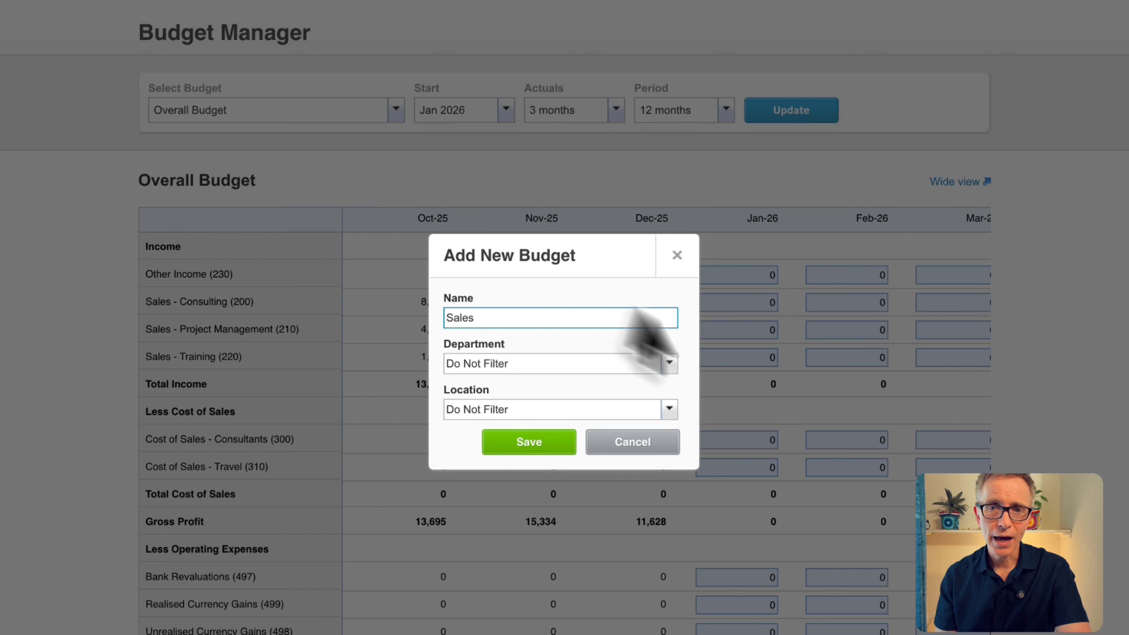
pyautogui.click(670, 363)
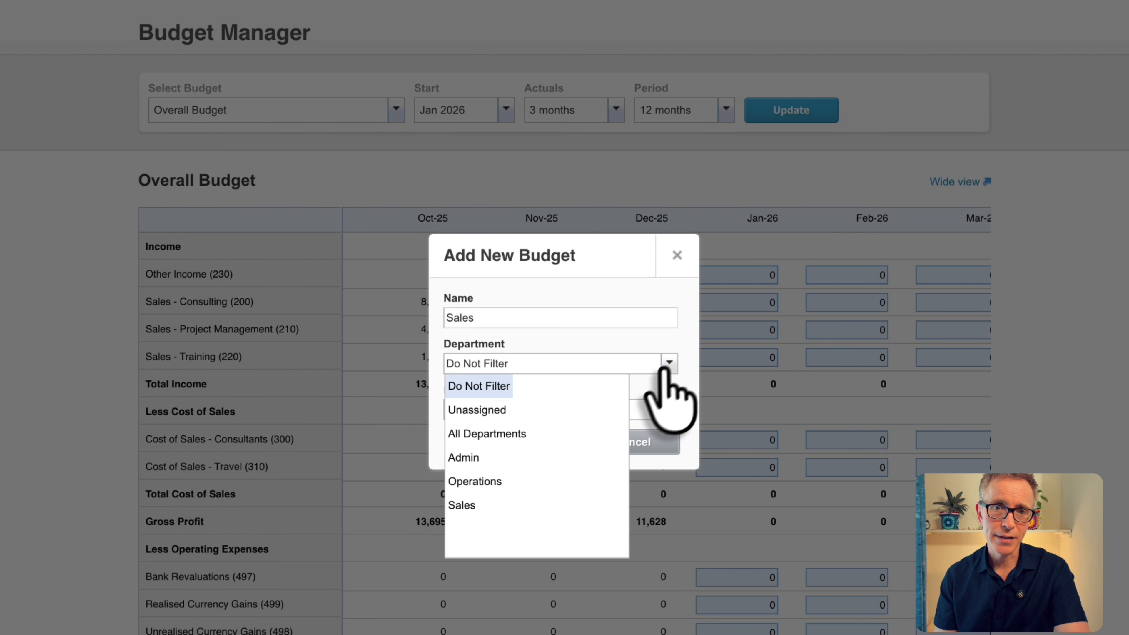
pyautogui.click(509, 506)
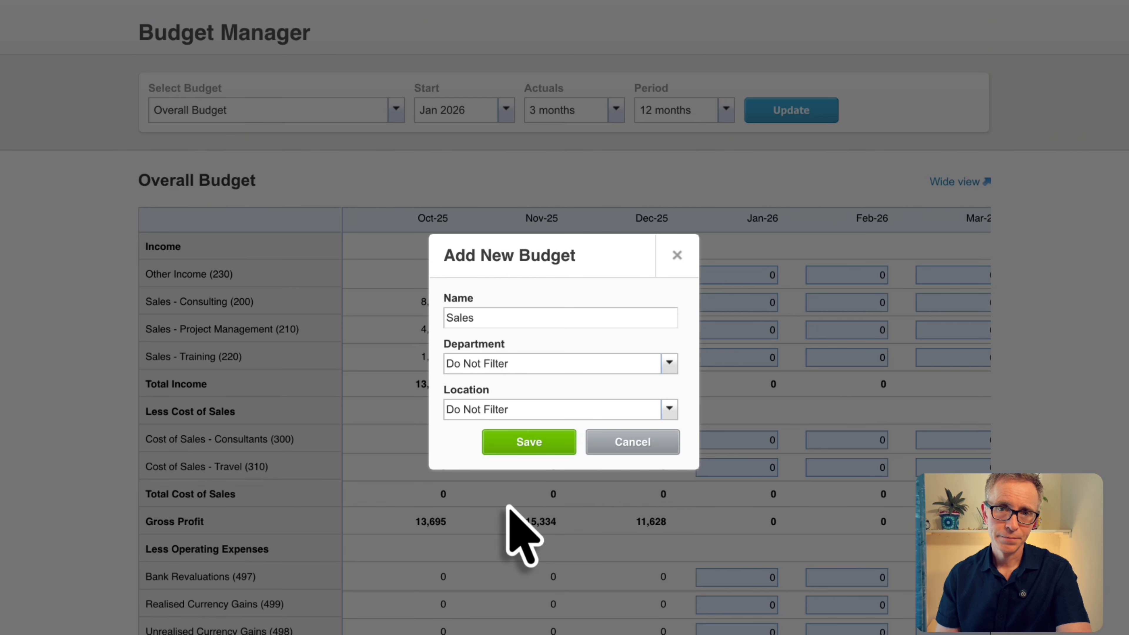
pyautogui.click(669, 364)
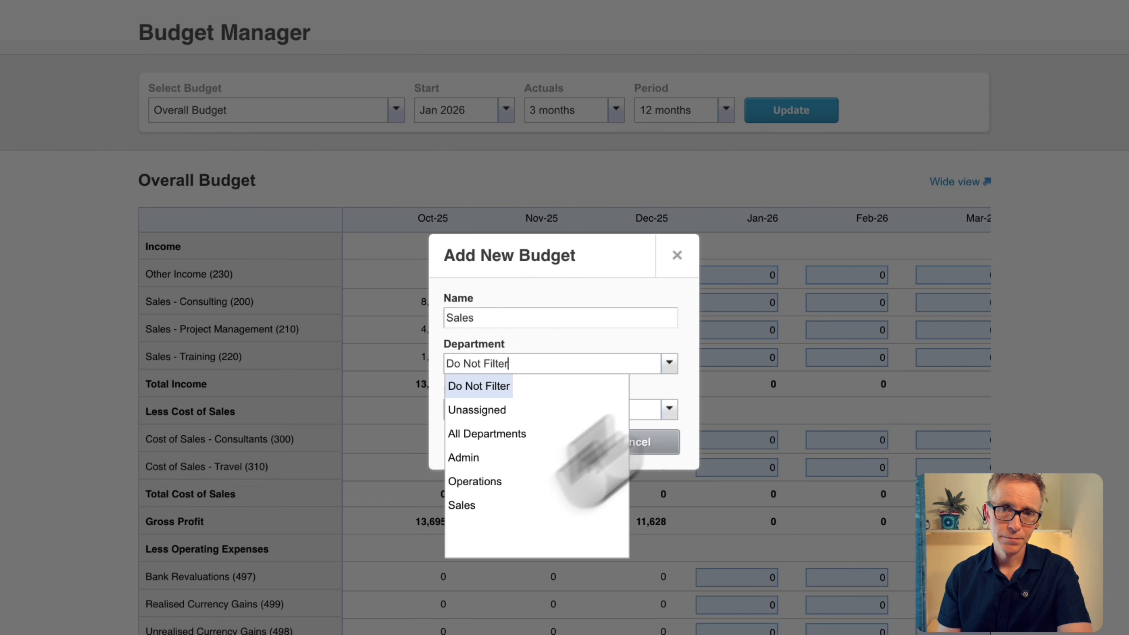
pyautogui.click(462, 505)
pyautogui.click(528, 444)
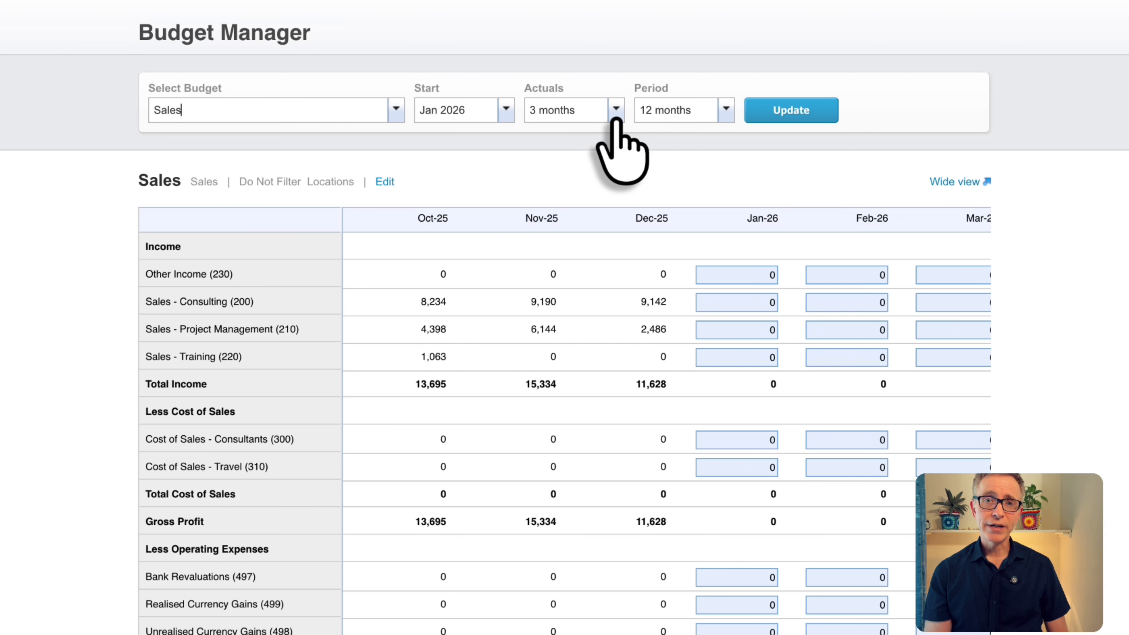
# Step: Set the Sales budget's actuals to None and update the budget table
pyautogui.click(616, 116)
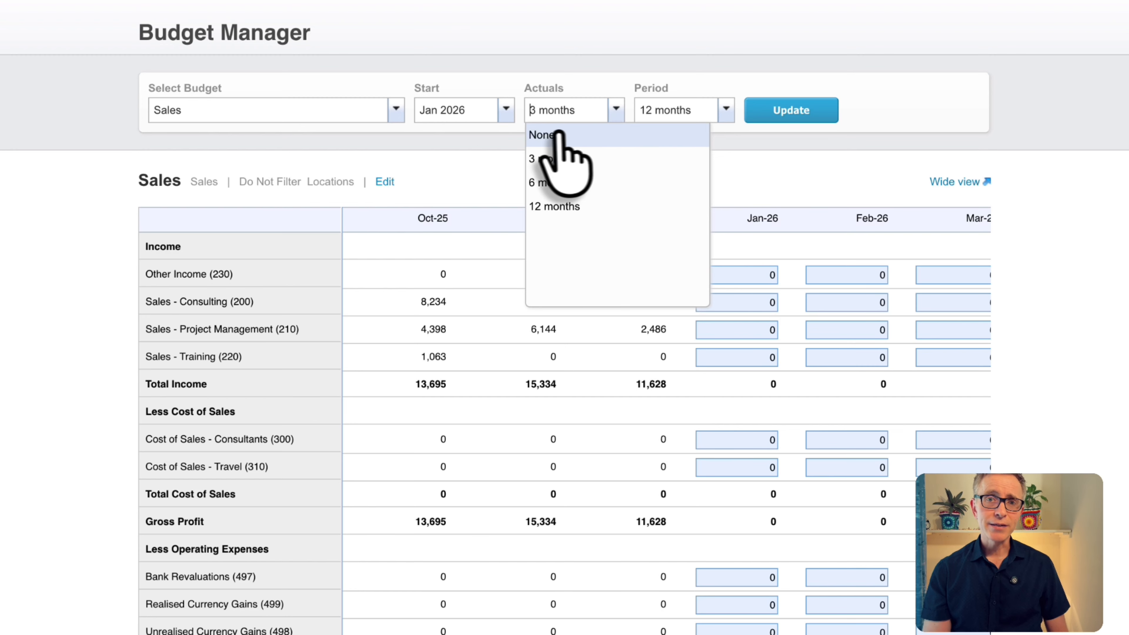
pyautogui.click(539, 136)
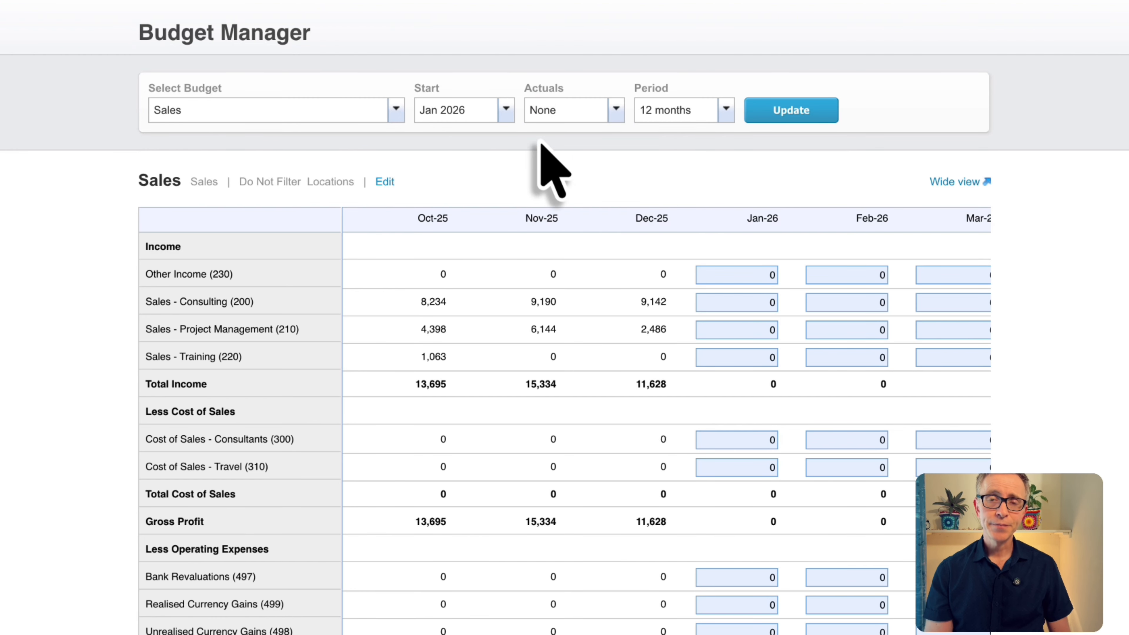
pyautogui.click(788, 117)
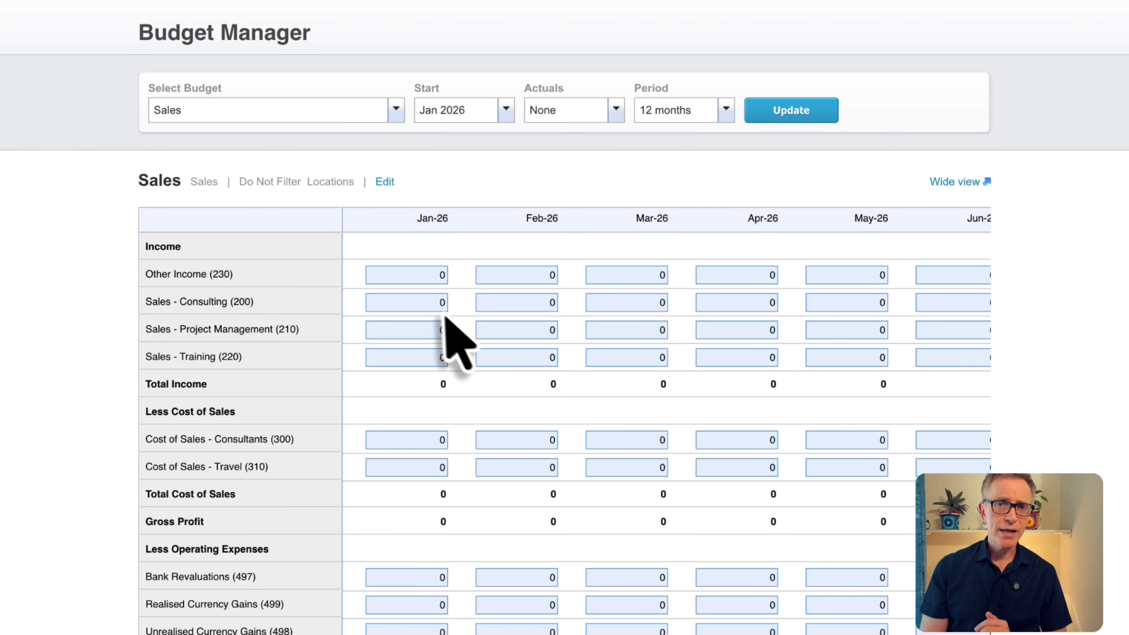
# Step: Budget 10,500 for Sales - Consulting in Jan-26 and apply it as a fixed amount to each month
pyautogui.click(426, 305)
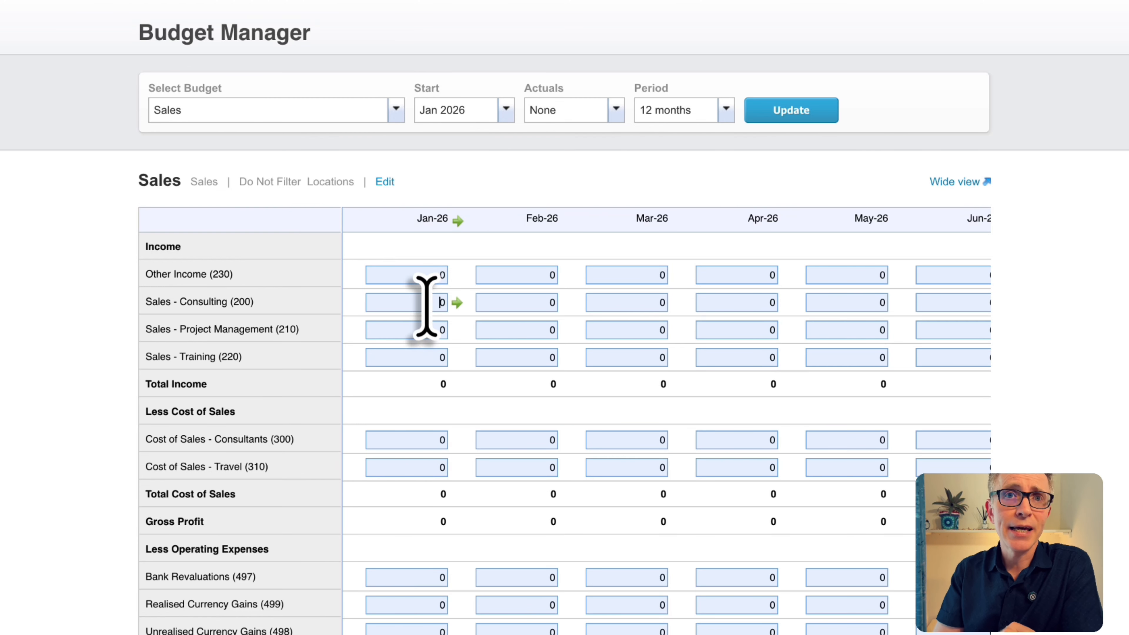
pyautogui.write('105')
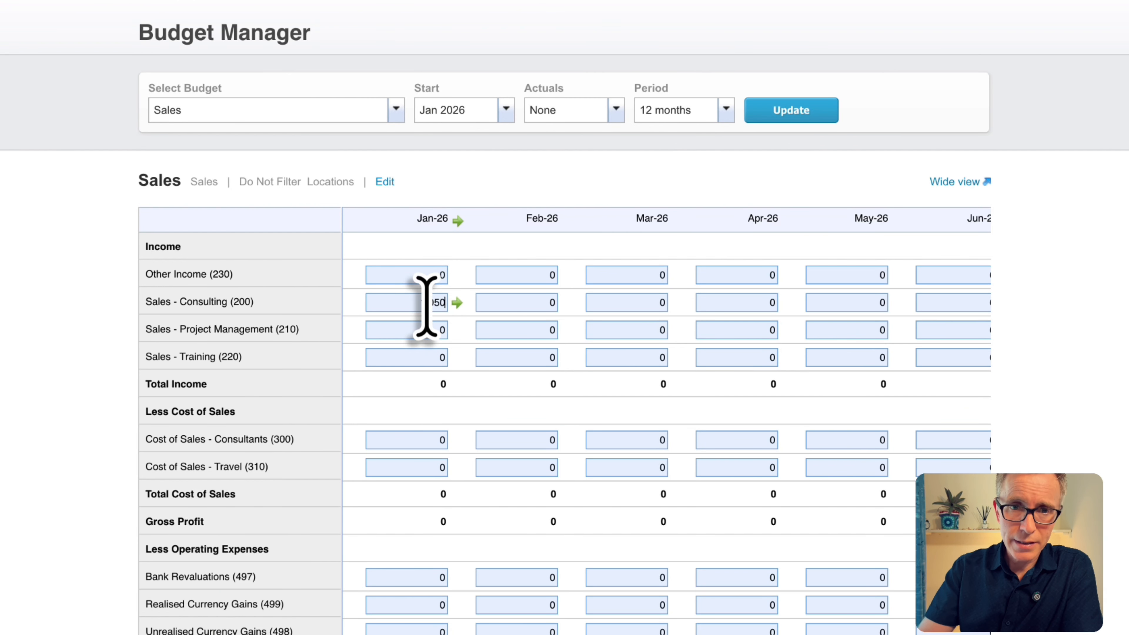
pyautogui.write('0')
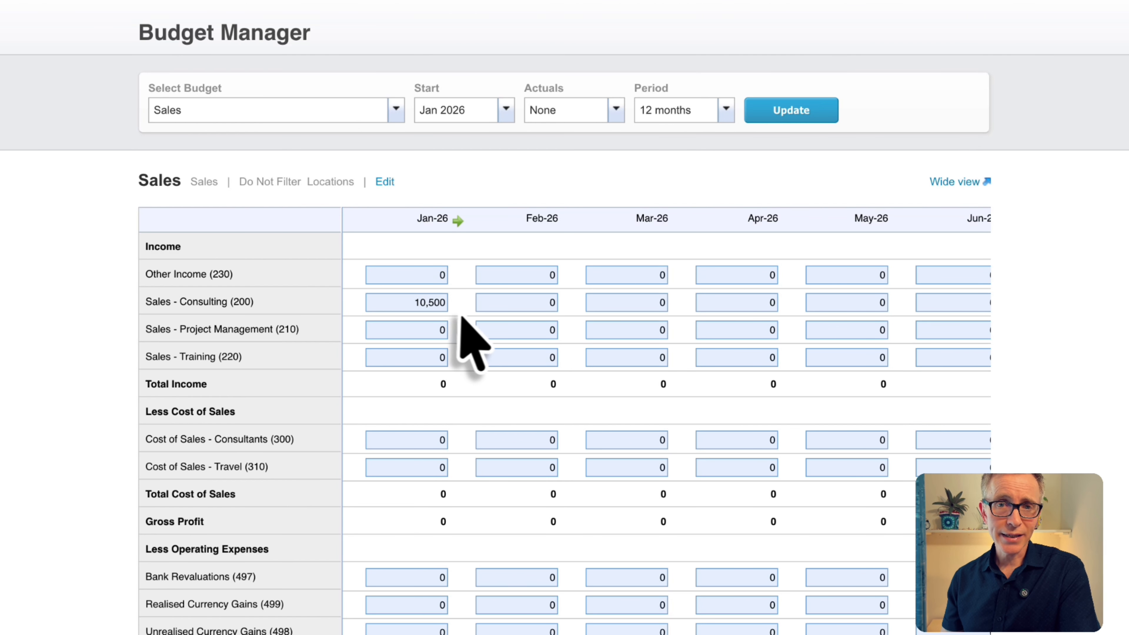
pyautogui.click(459, 306)
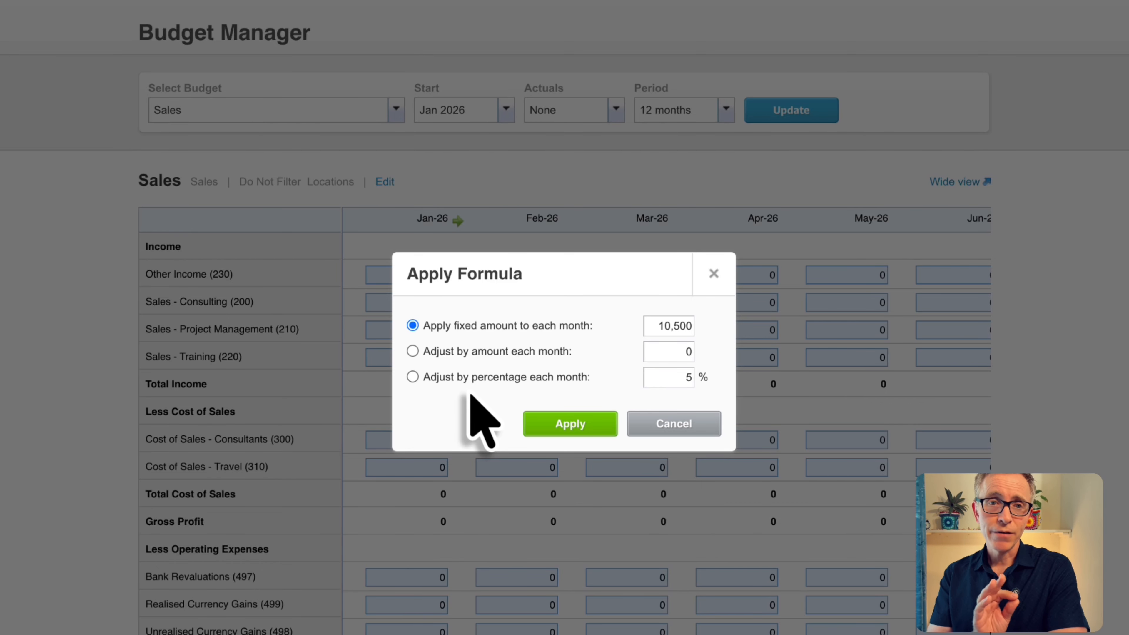
pyautogui.click(565, 426)
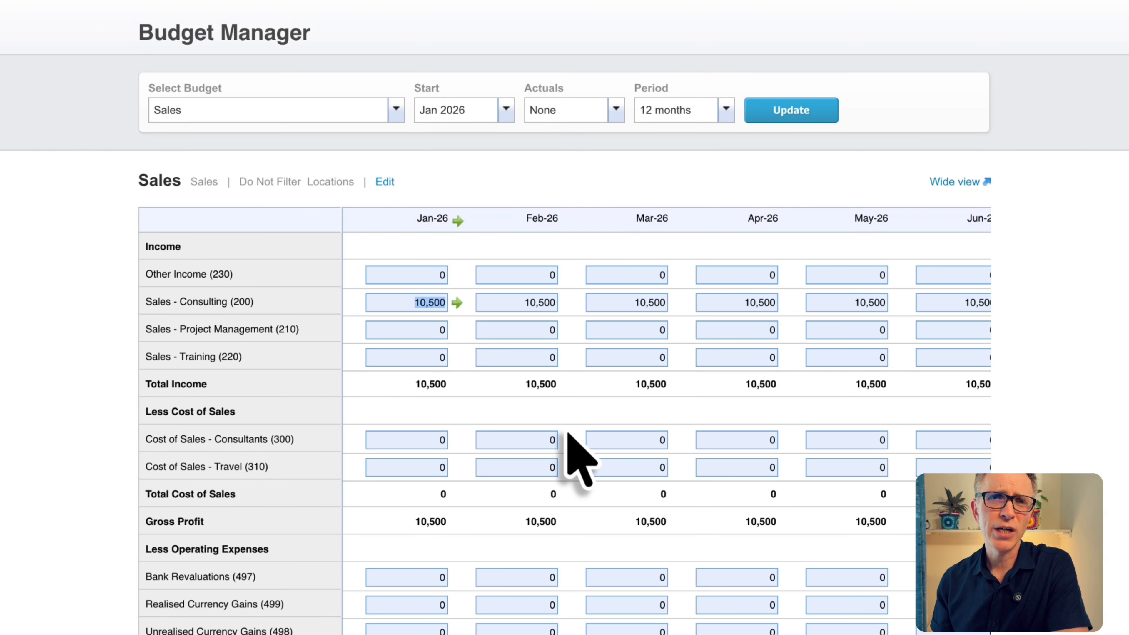
# Step: Budget 7,500 for Sales - Project Management in Jan-26 and apply it as a fixed amount to each month
pyautogui.click(433, 329)
pyautogui.write('7500')
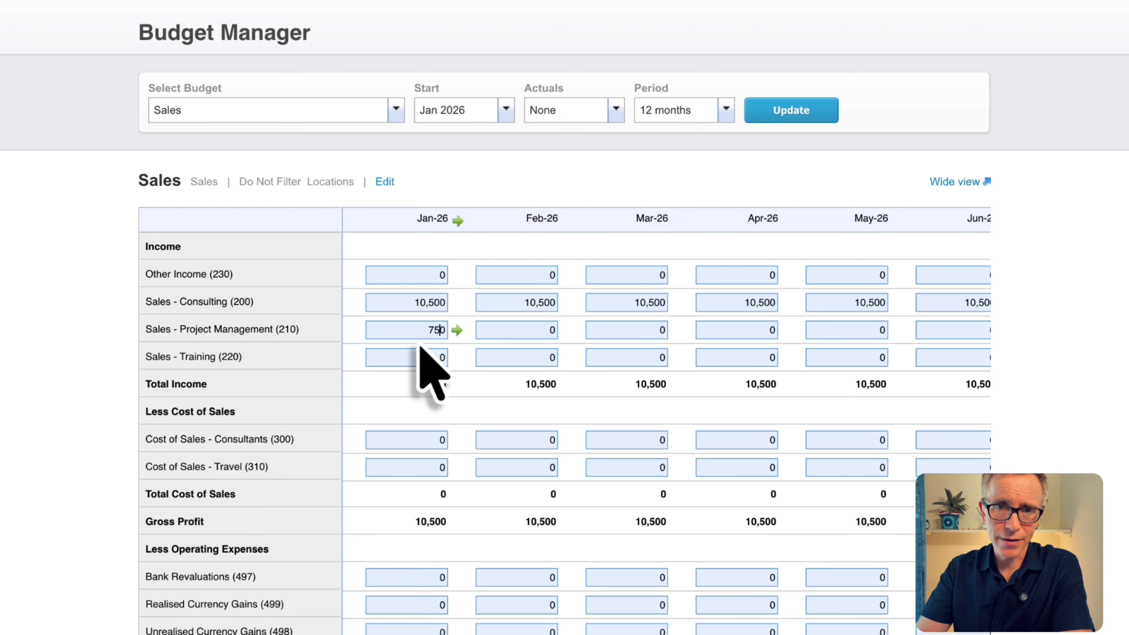
pyautogui.click(457, 329)
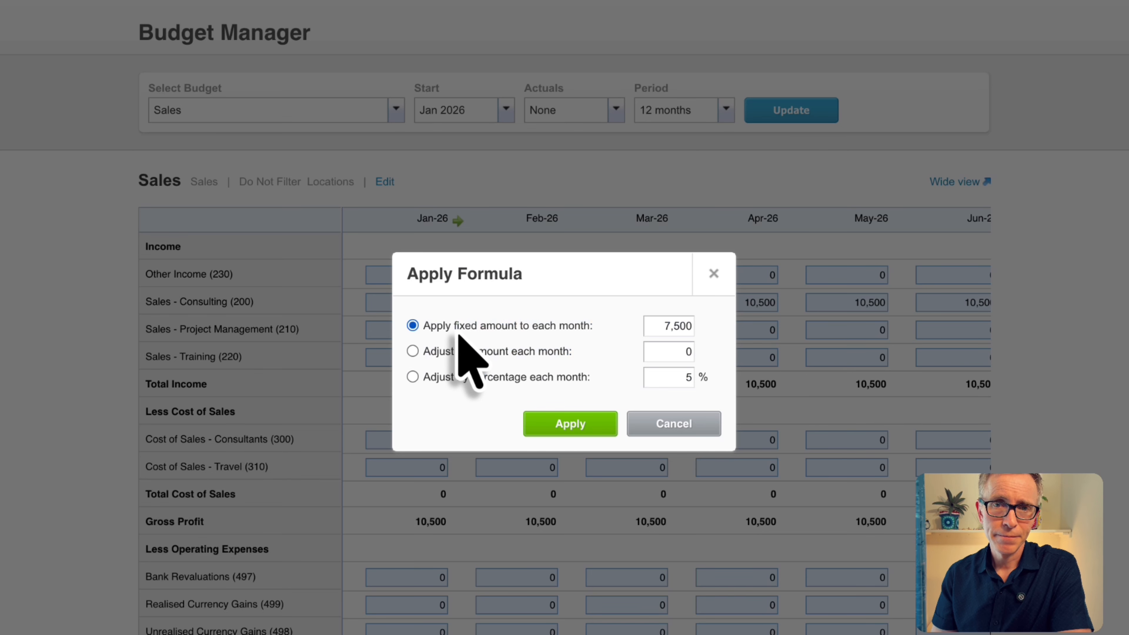
pyautogui.click(572, 426)
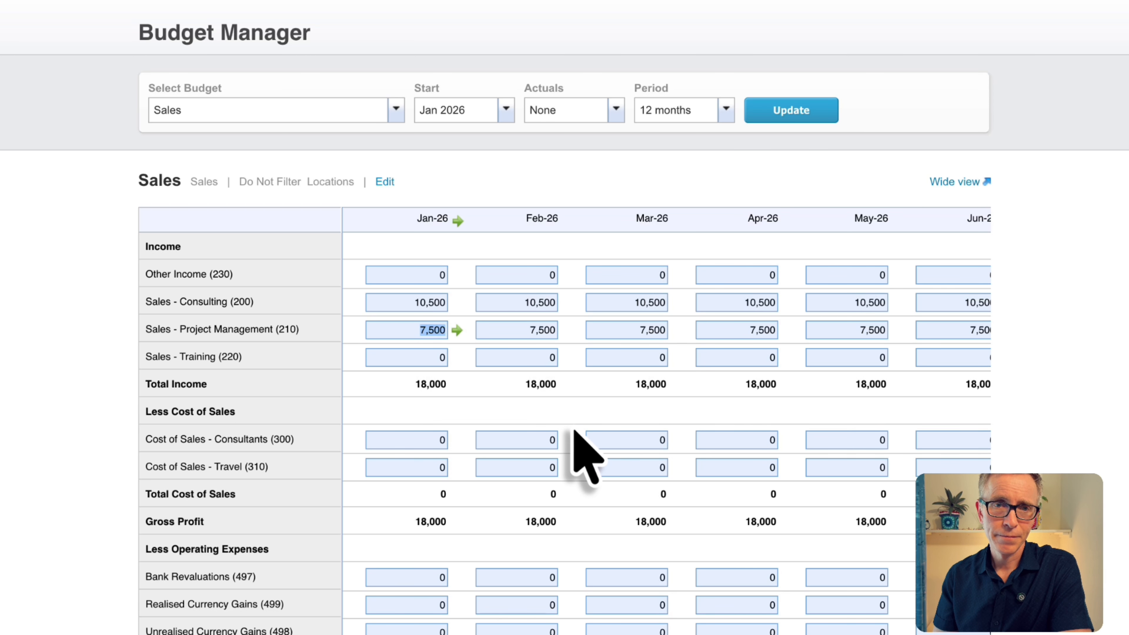
# Step: Budget 1,000 for Sales - Training in Jan-26 and apply it as a fixed amount to each month
pyautogui.click(431, 356)
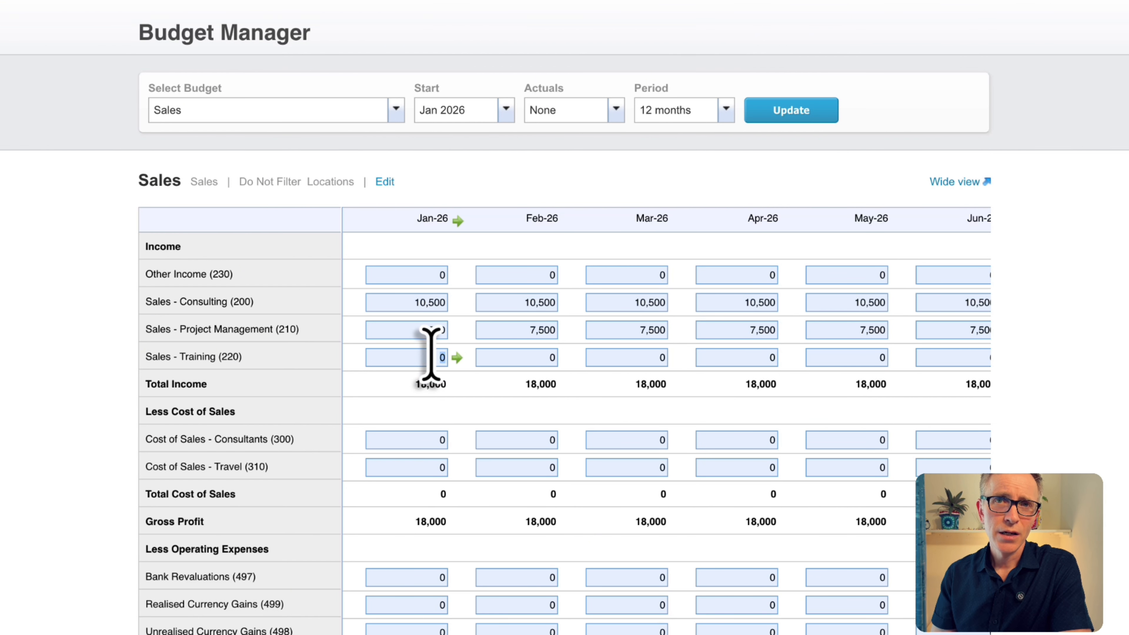
pyautogui.write('1,000')
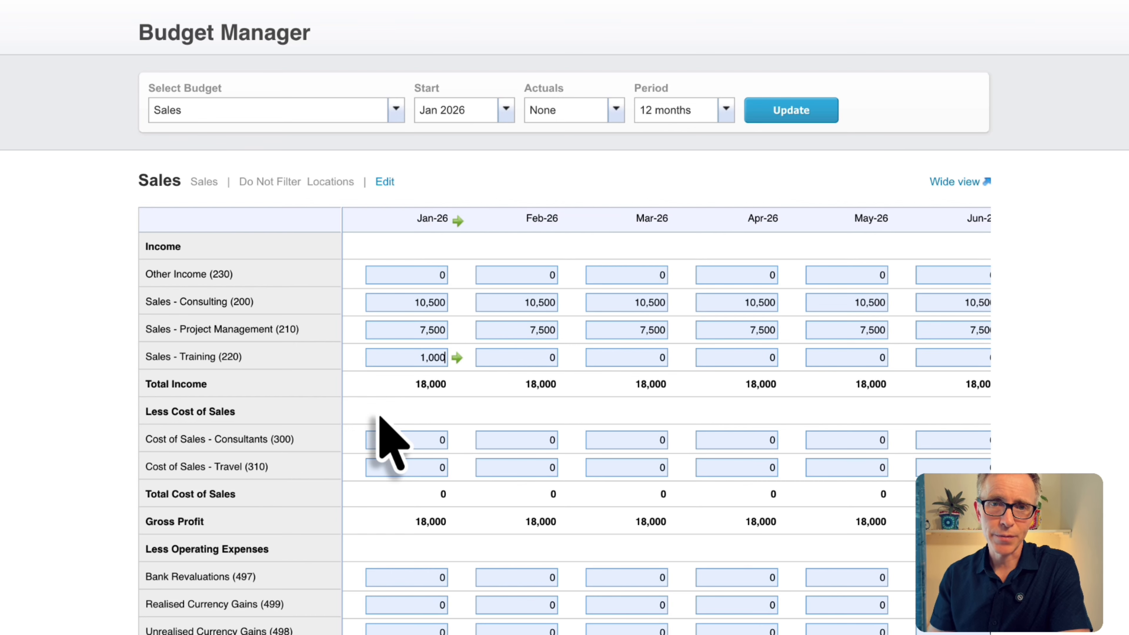
pyautogui.click(458, 358)
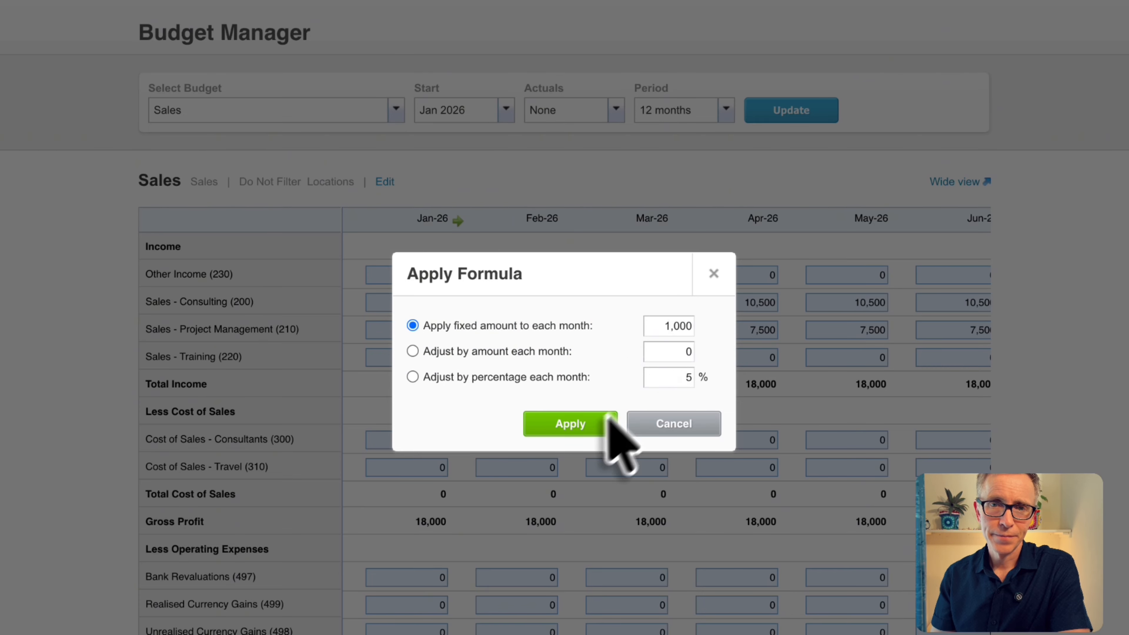
pyautogui.click(592, 425)
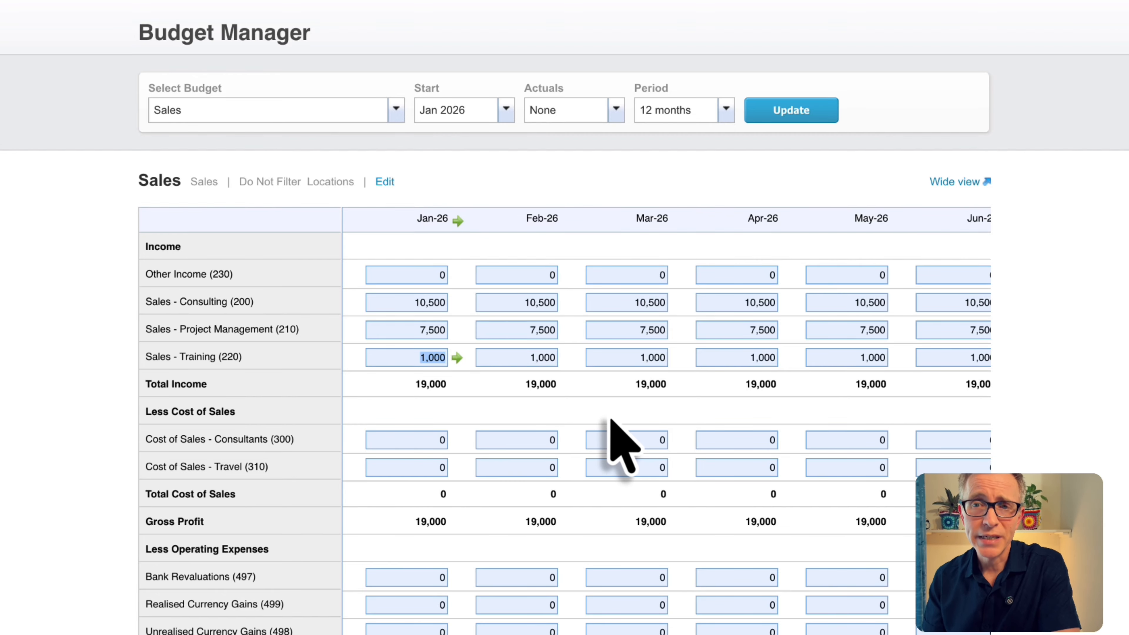
# Step: Set the Dec-26 budget to 8,000 for Sales - Consulting and 6,500 for Sales - Project Management
pyautogui.hscroll(10, 622, 412)
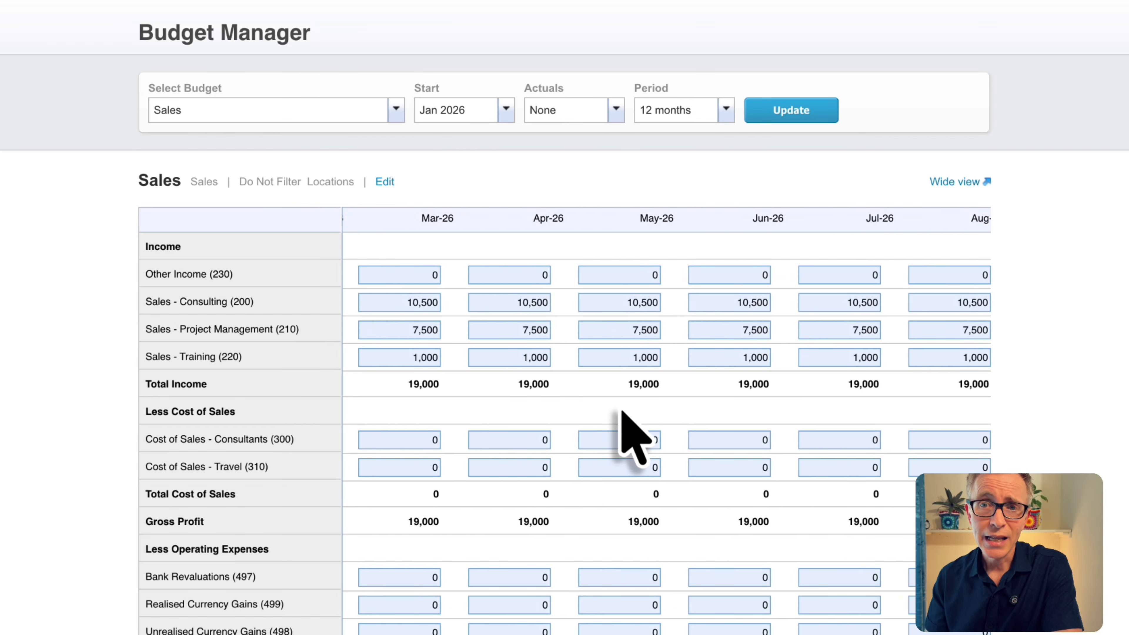
pyautogui.hscroll(5, 623, 413)
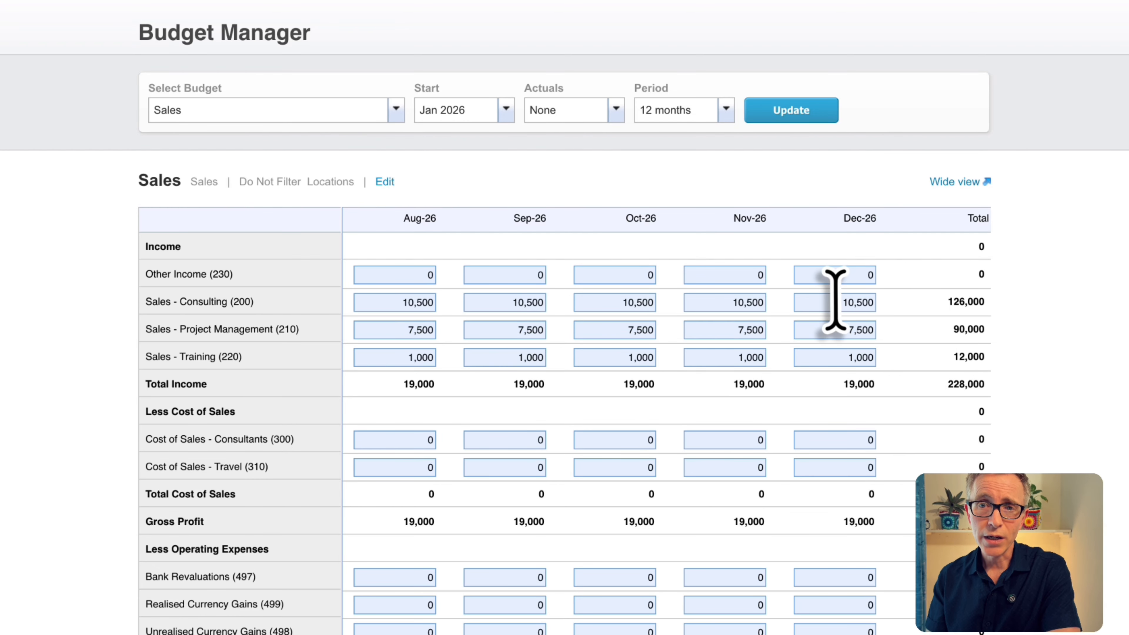
pyautogui.click(835, 302)
pyautogui.write('8000')
pyautogui.click(849, 327)
pyautogui.write('6500')
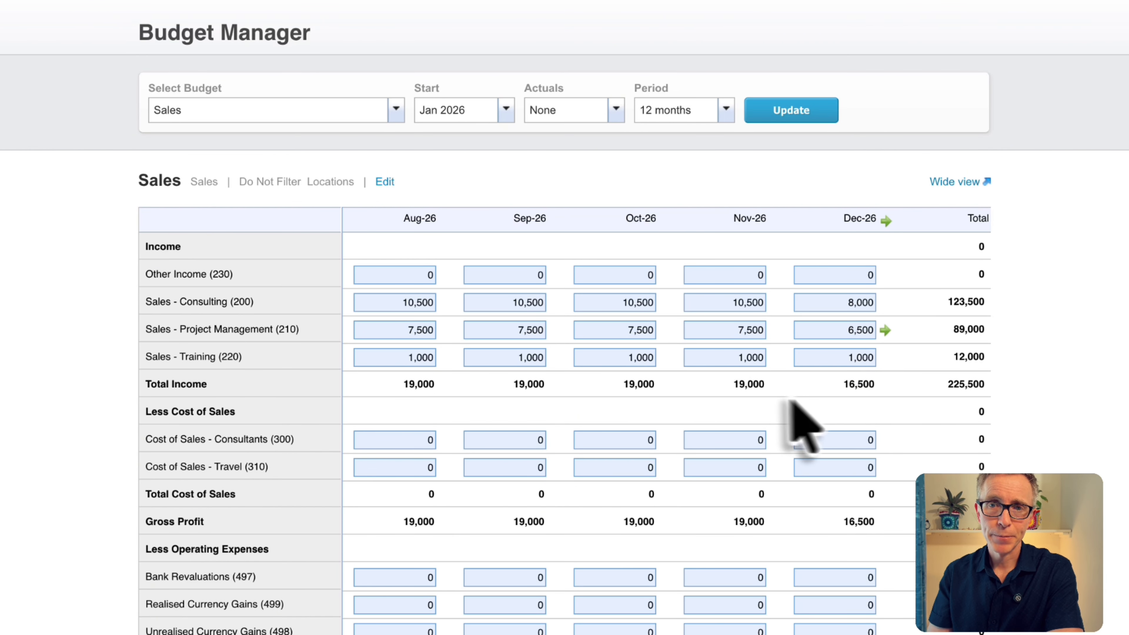
# Step: Save the monthly figures entered in the Sales budget
pyautogui.hscroll(-10, 632, 393)
pyautogui.hscroll(-6, 631, 393)
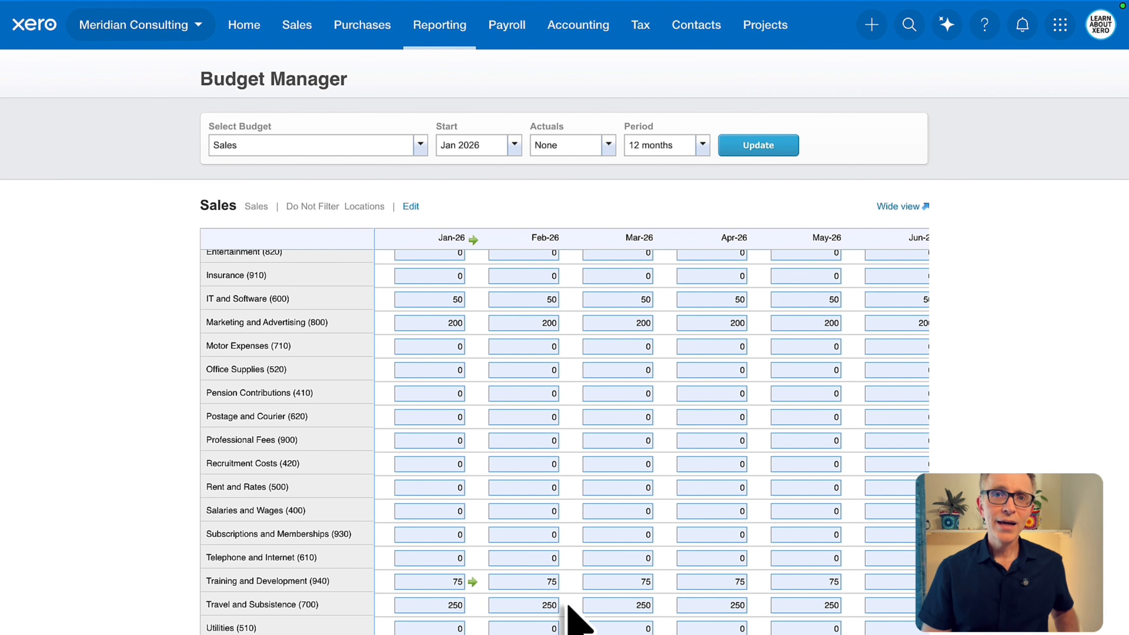
pyautogui.scroll(-3, 577, 620)
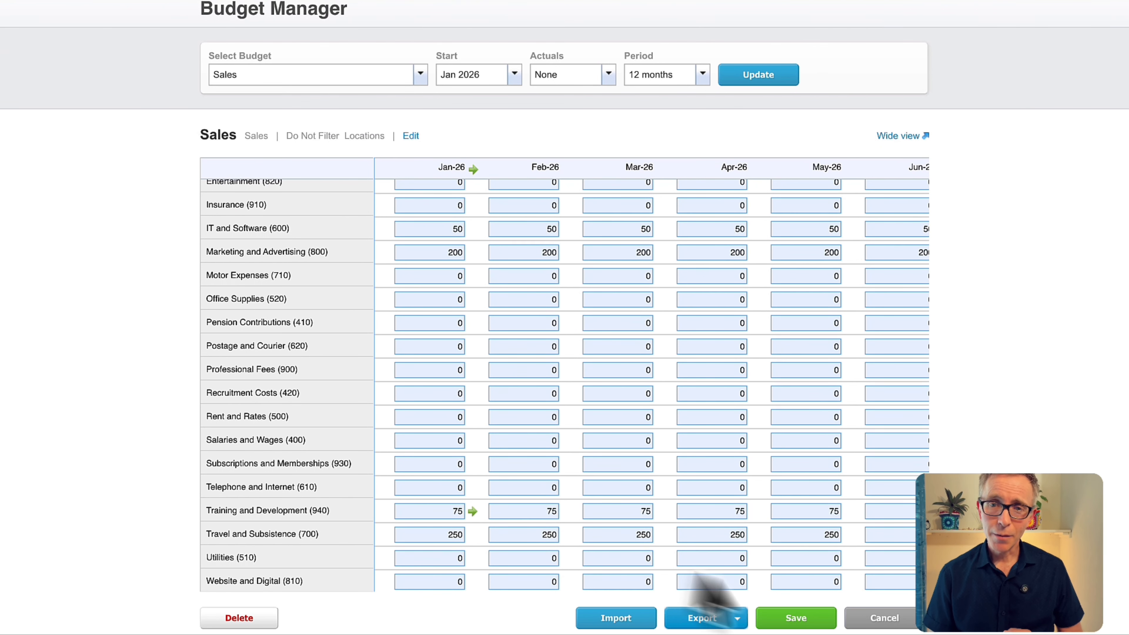
pyautogui.click(784, 620)
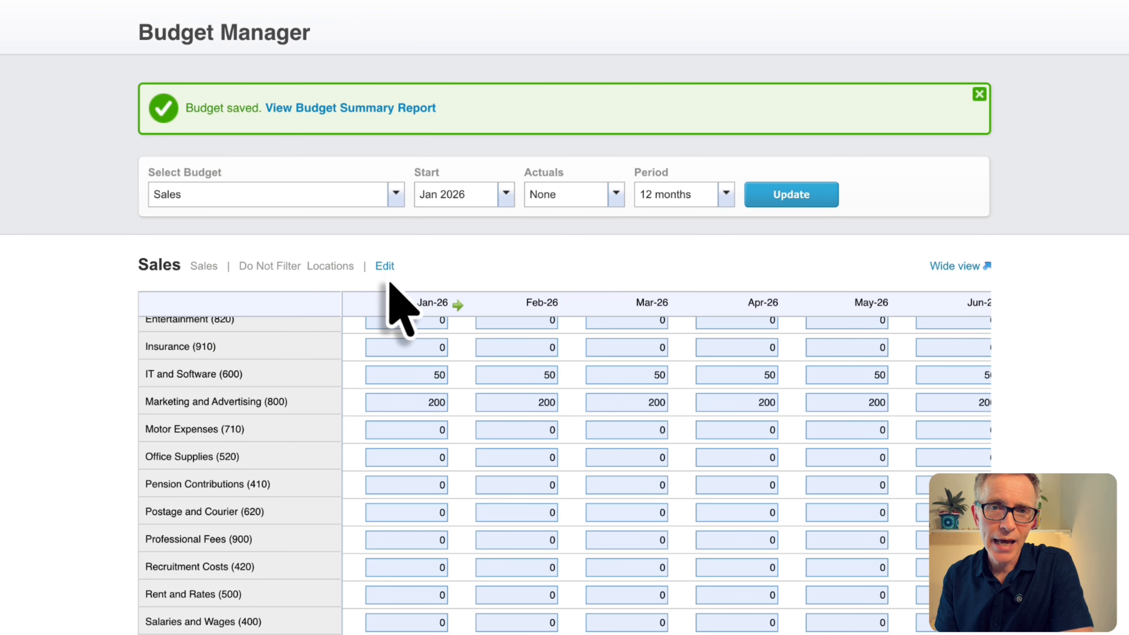
# Step: Save a copy of the Sales budget named Admin, with the department set to Admin
pyautogui.click(384, 267)
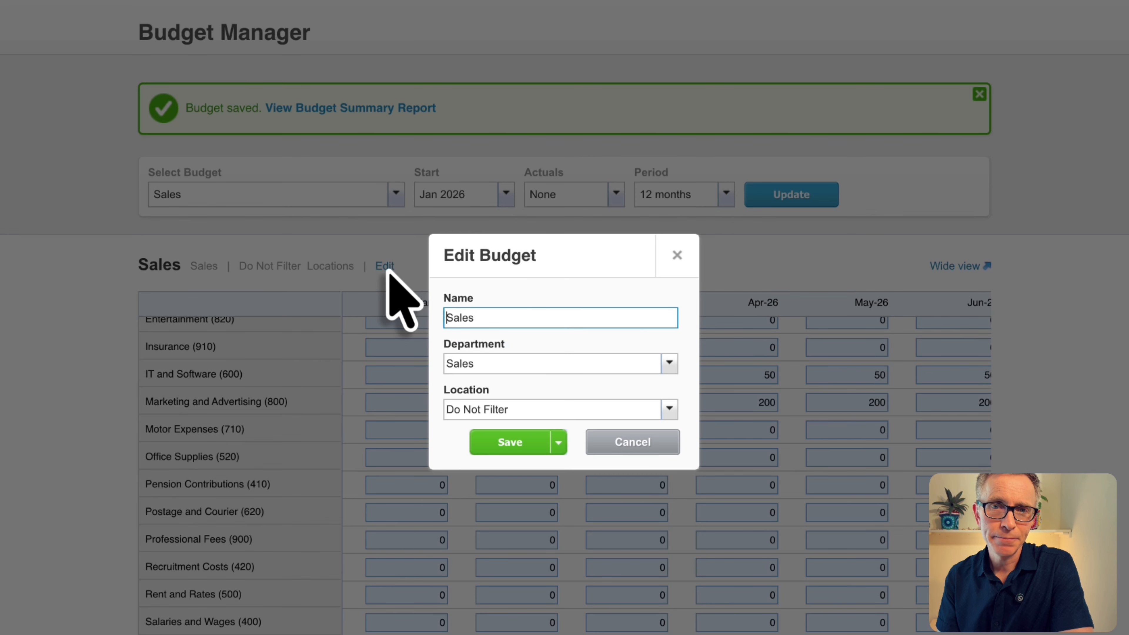
pyautogui.moveTo(486, 318); pyautogui.dragTo(442, 319)
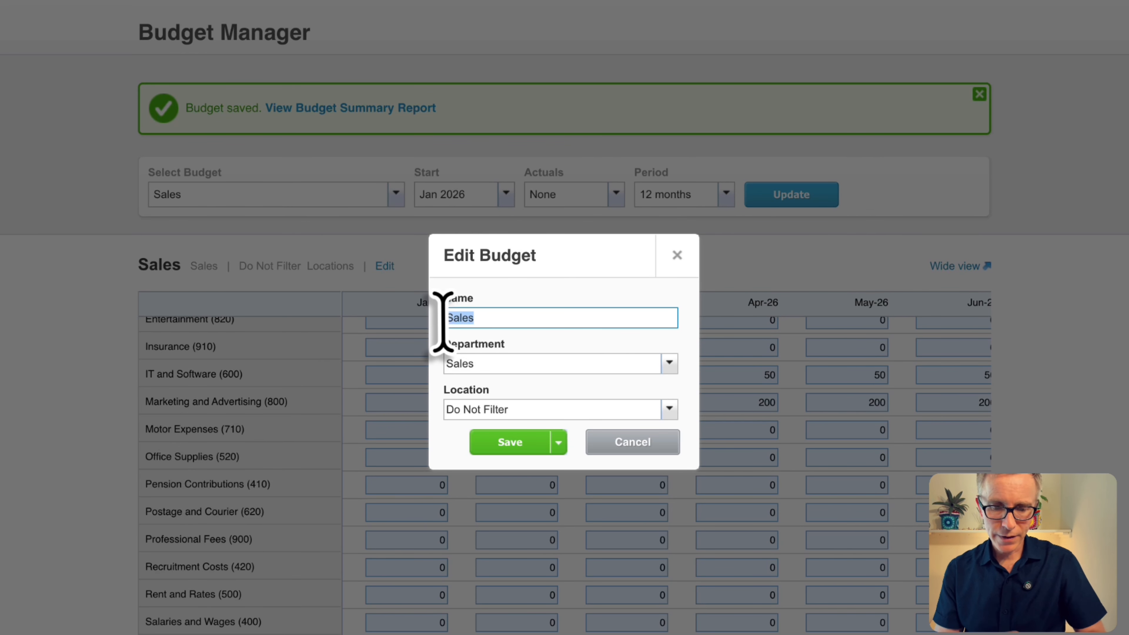
pyautogui.press('BackSpace')
pyautogui.write('Admin')
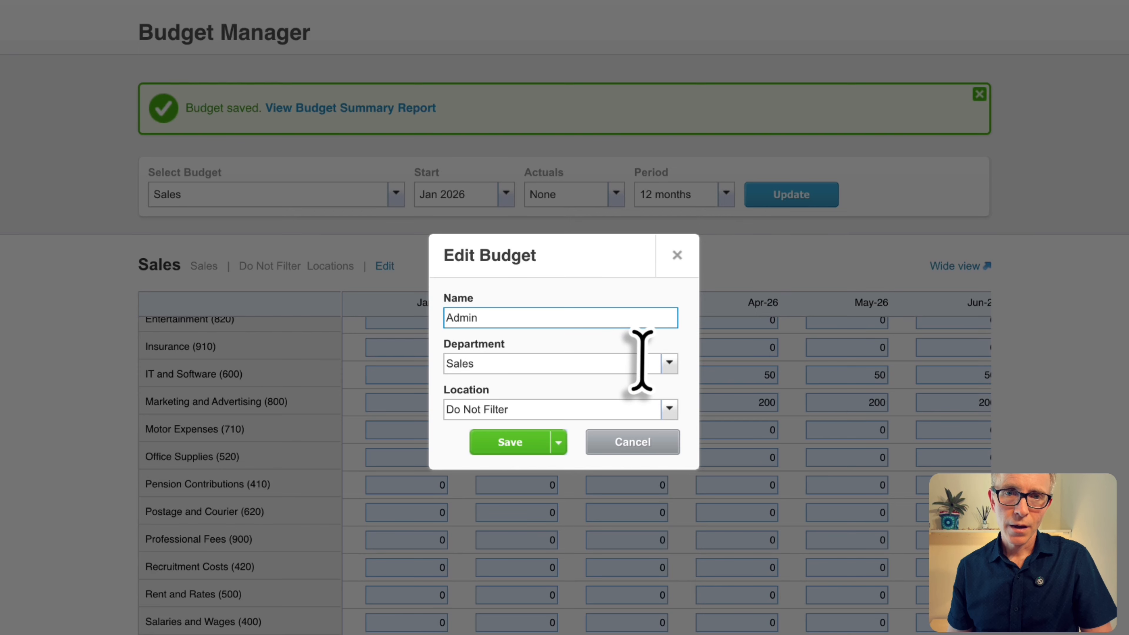
pyautogui.click(669, 364)
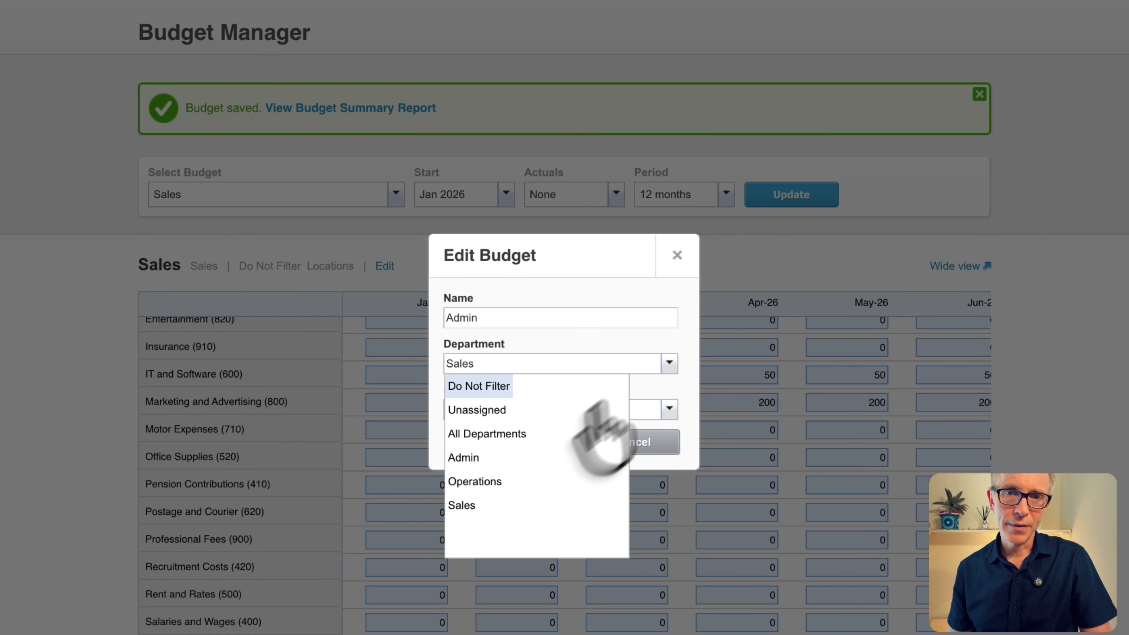
pyautogui.click(491, 460)
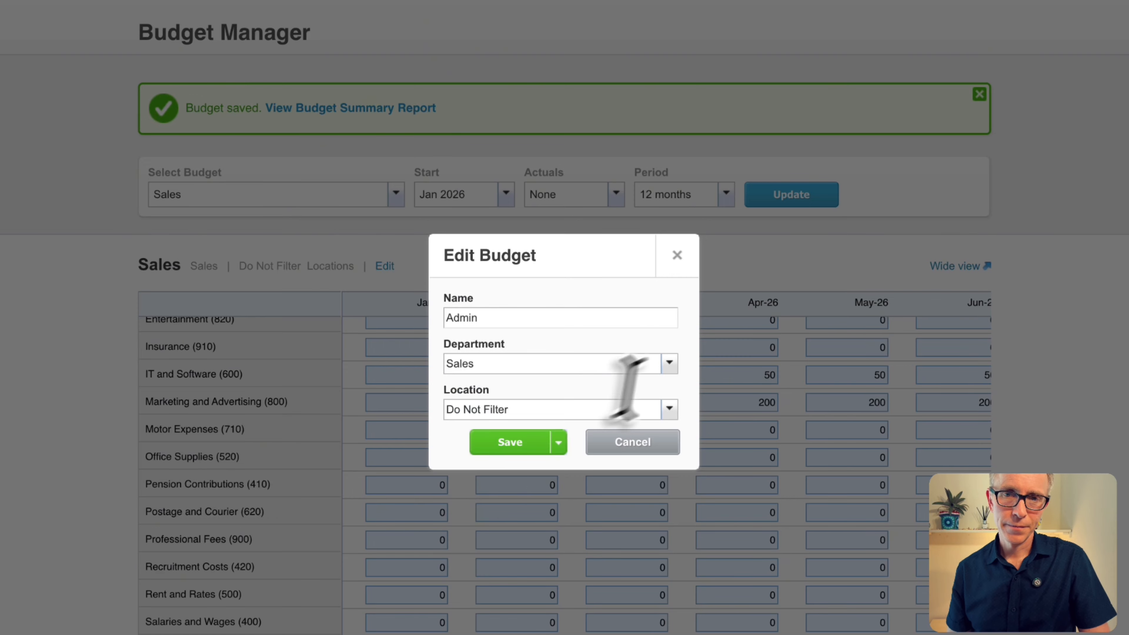
pyautogui.click(668, 364)
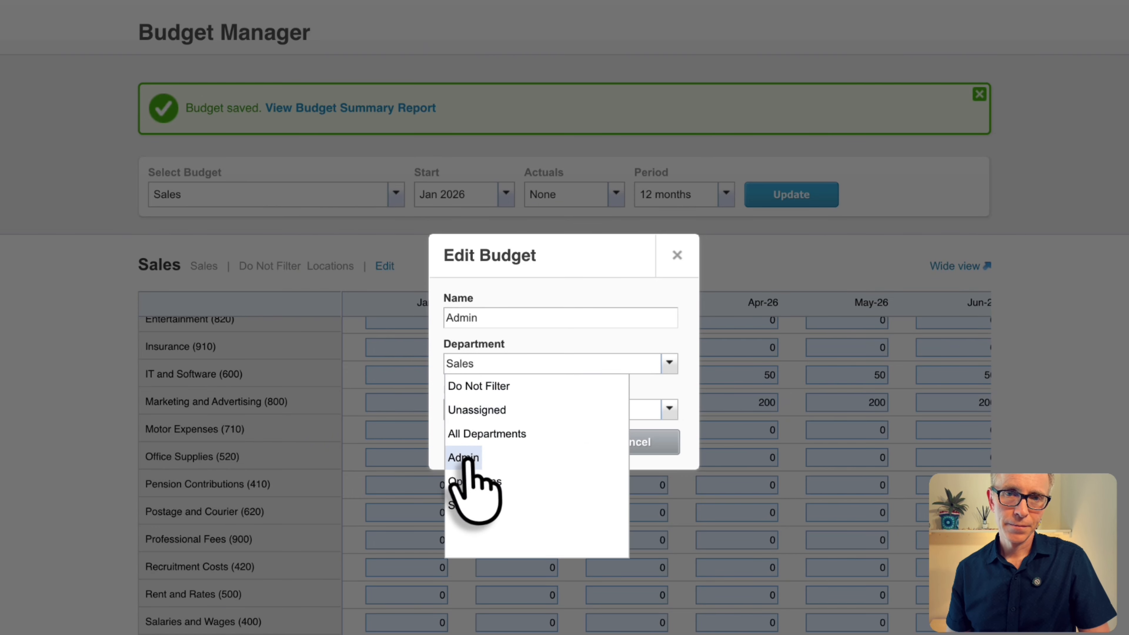
pyautogui.click(464, 457)
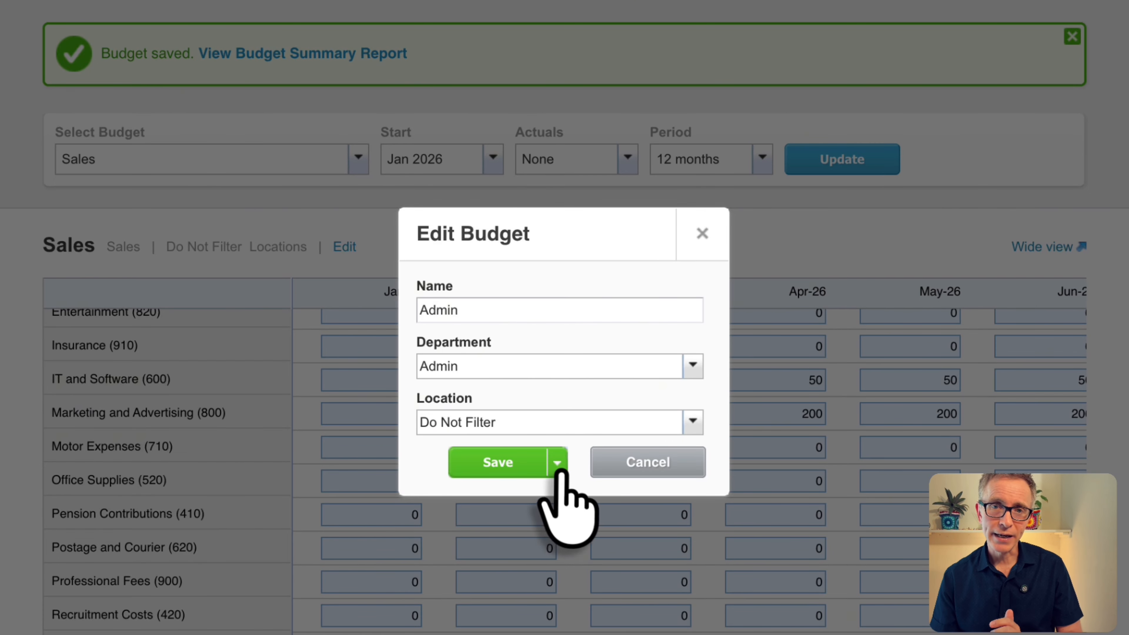
pyautogui.click(558, 464)
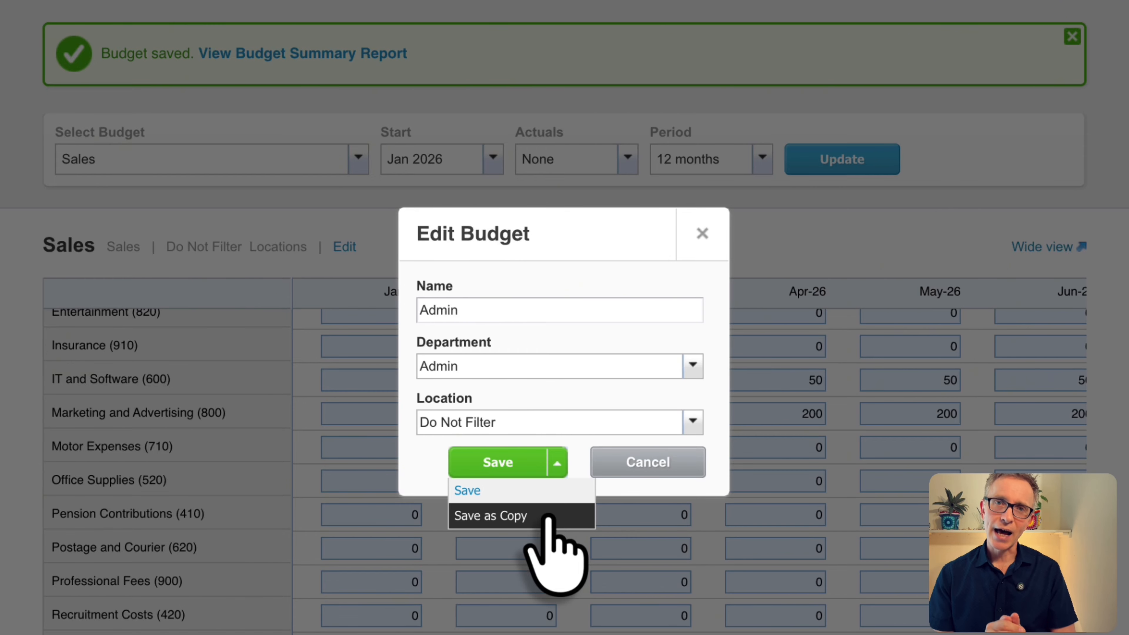
pyautogui.click(549, 516)
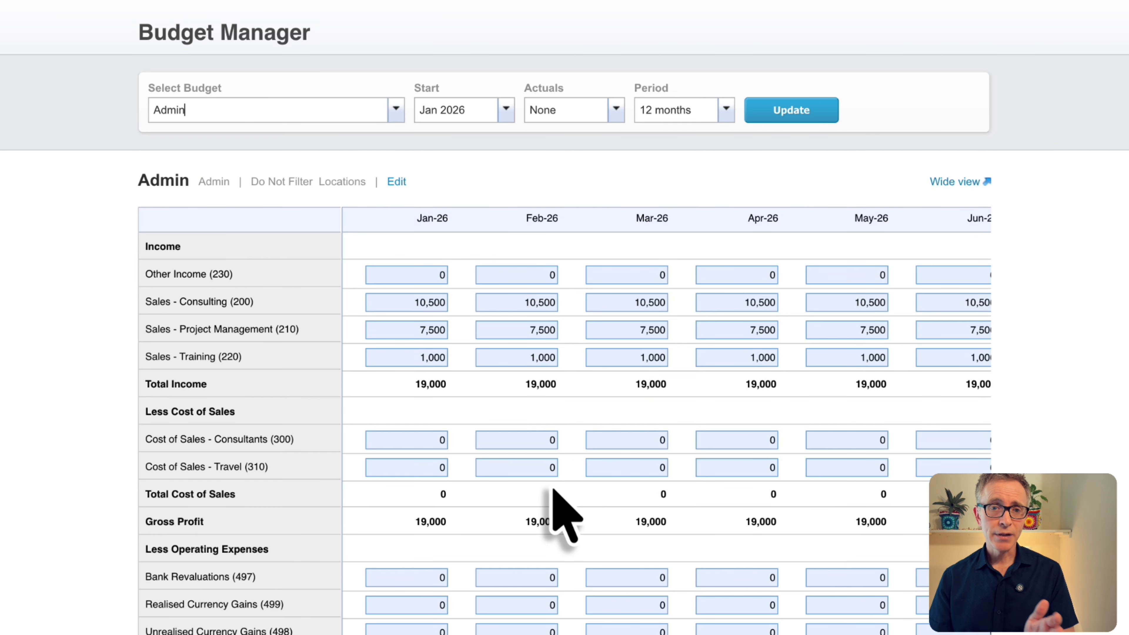
# Step: Review the Admin budget down to its overheads and save its monthly figures
pyautogui.scroll(-7, 554, 489)
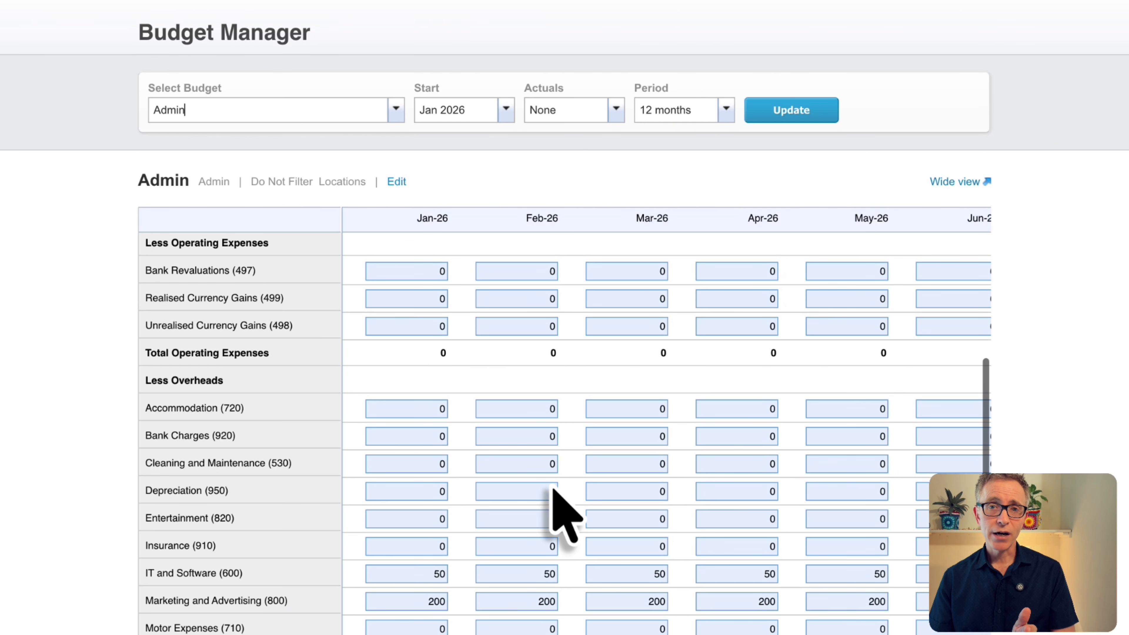
pyautogui.scroll(7, 553, 487)
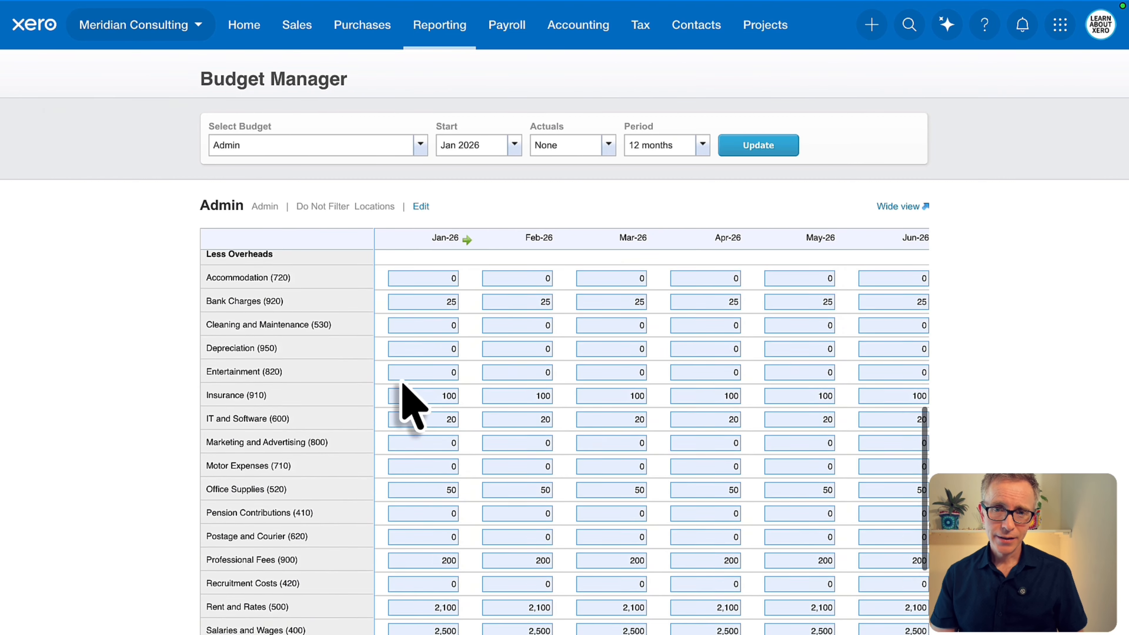
pyautogui.scroll(-5, 407, 405)
pyautogui.scroll(-2, 406, 404)
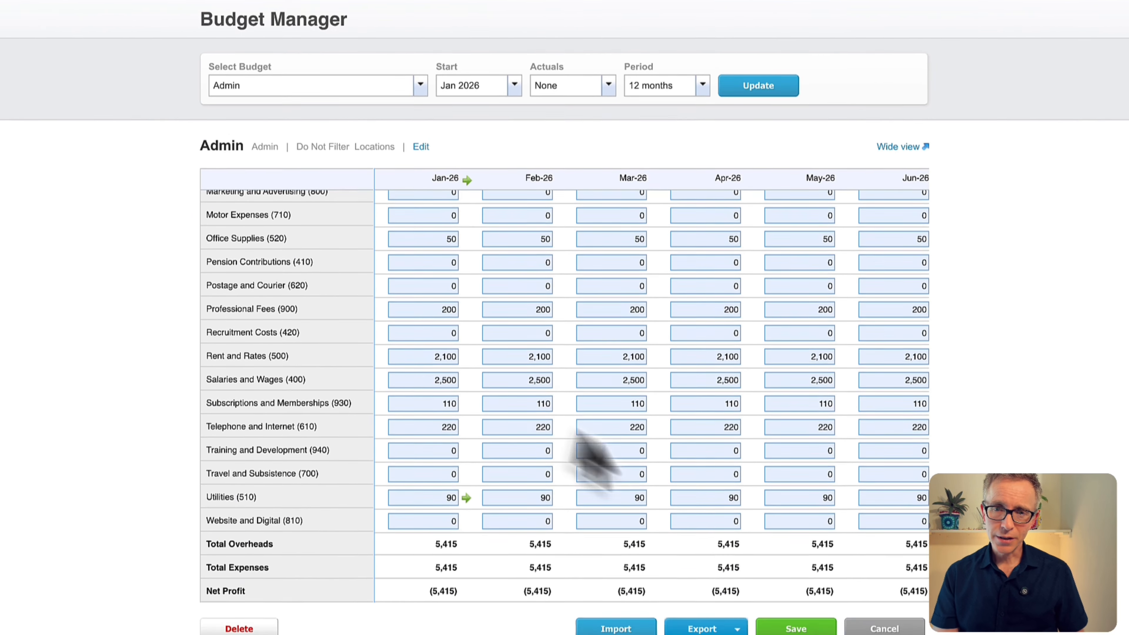
pyautogui.click(786, 616)
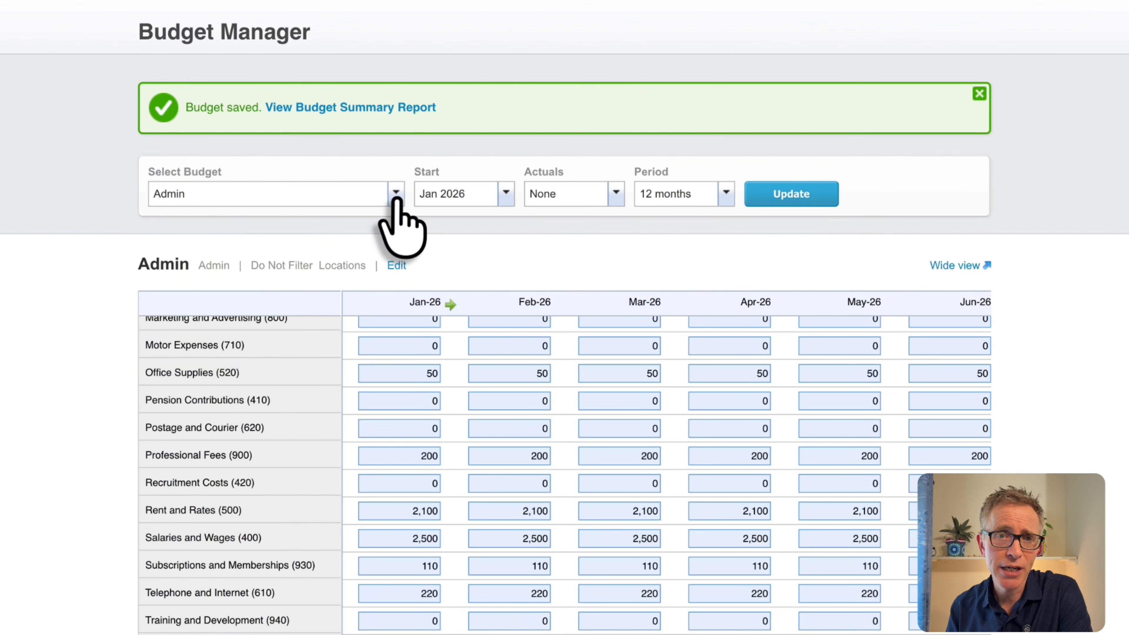
# Step: Add a new budget named London with its location set to London and no department filter
pyautogui.click(420, 217)
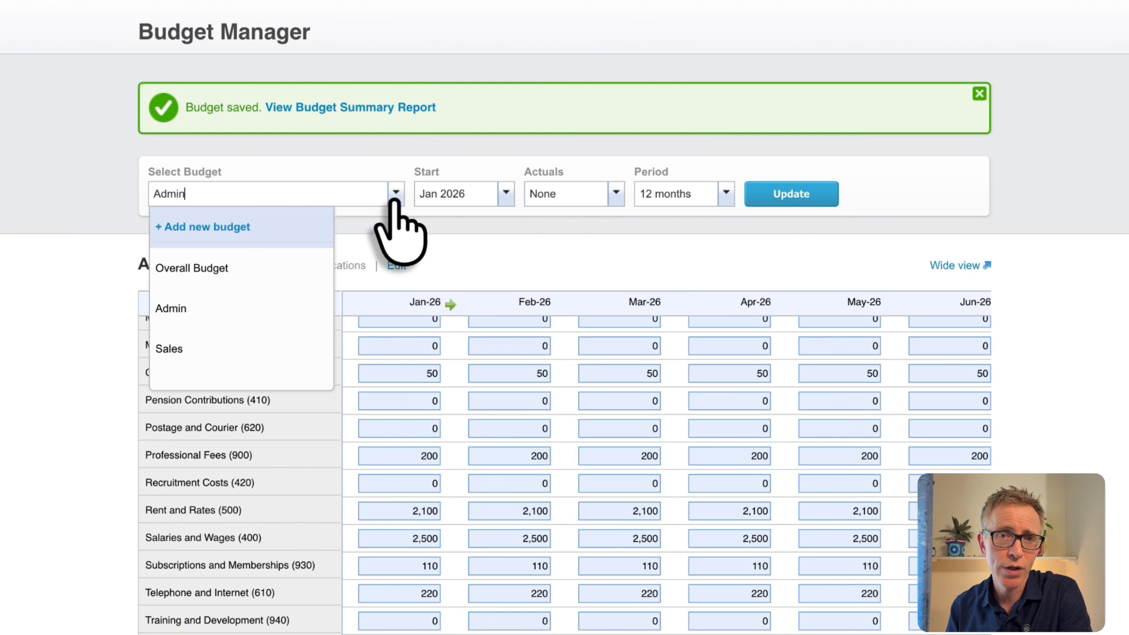
pyautogui.click(245, 232)
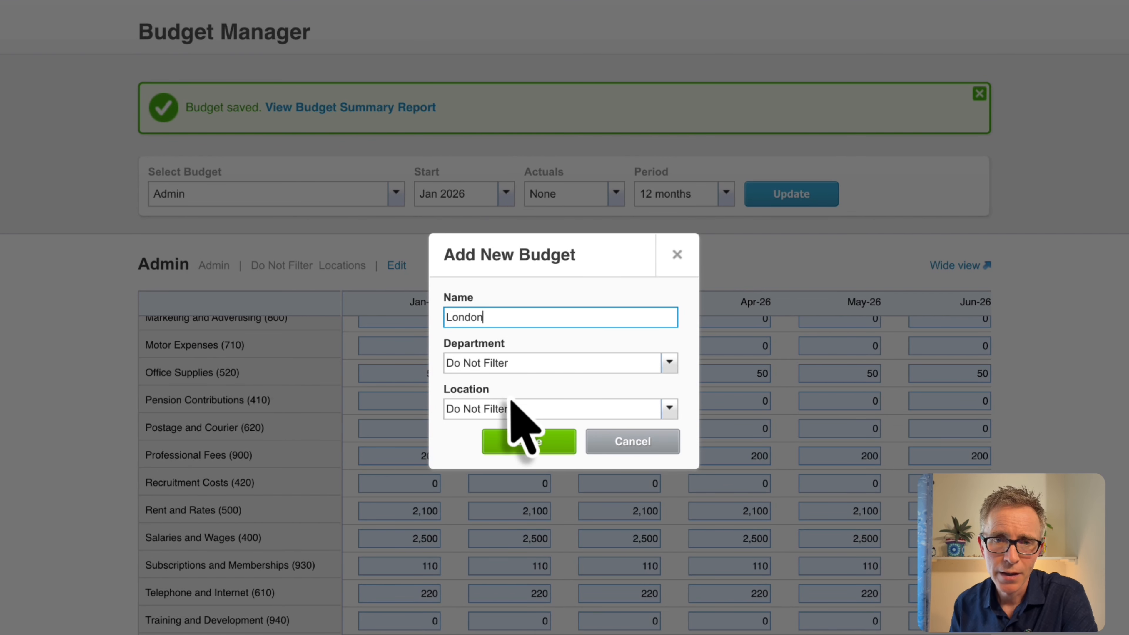
pyautogui.click(669, 409)
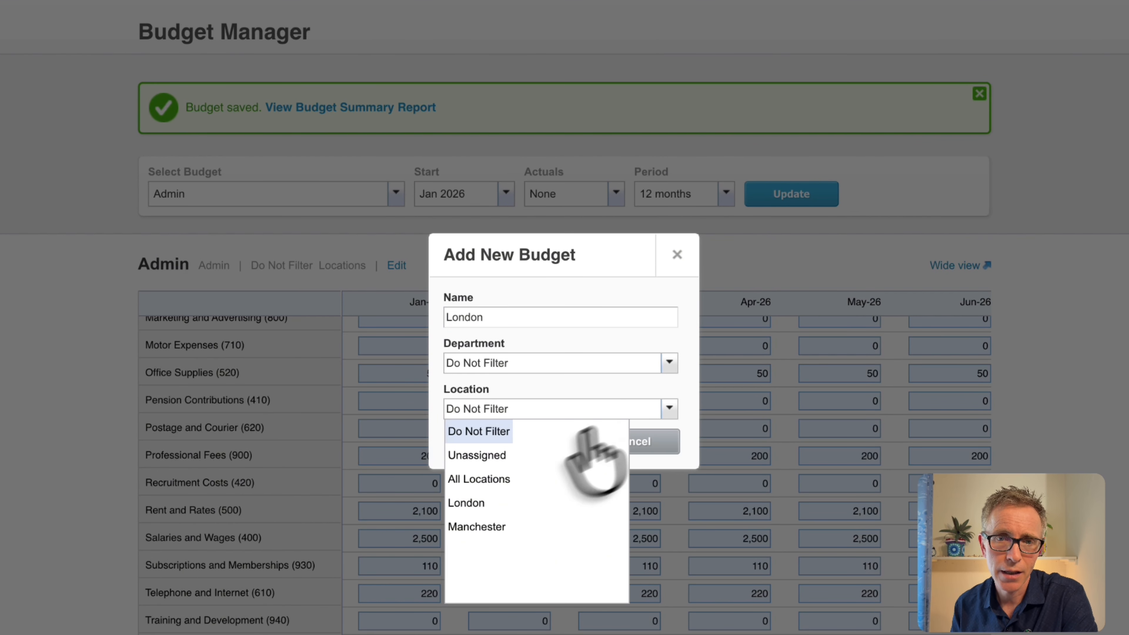
pyautogui.click(487, 510)
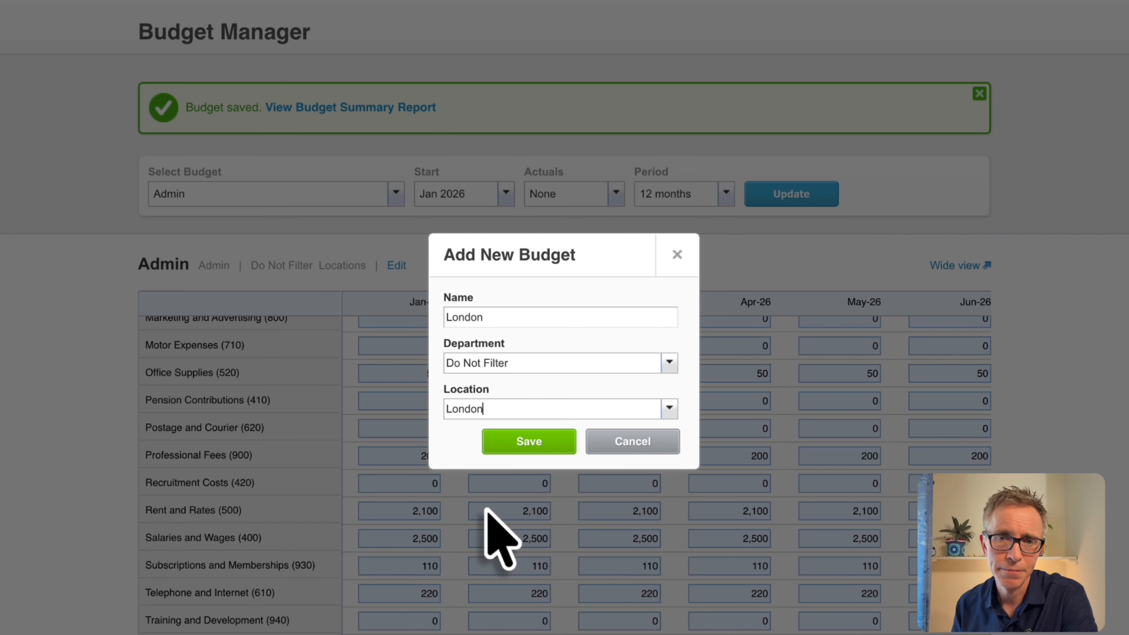
pyautogui.click(522, 445)
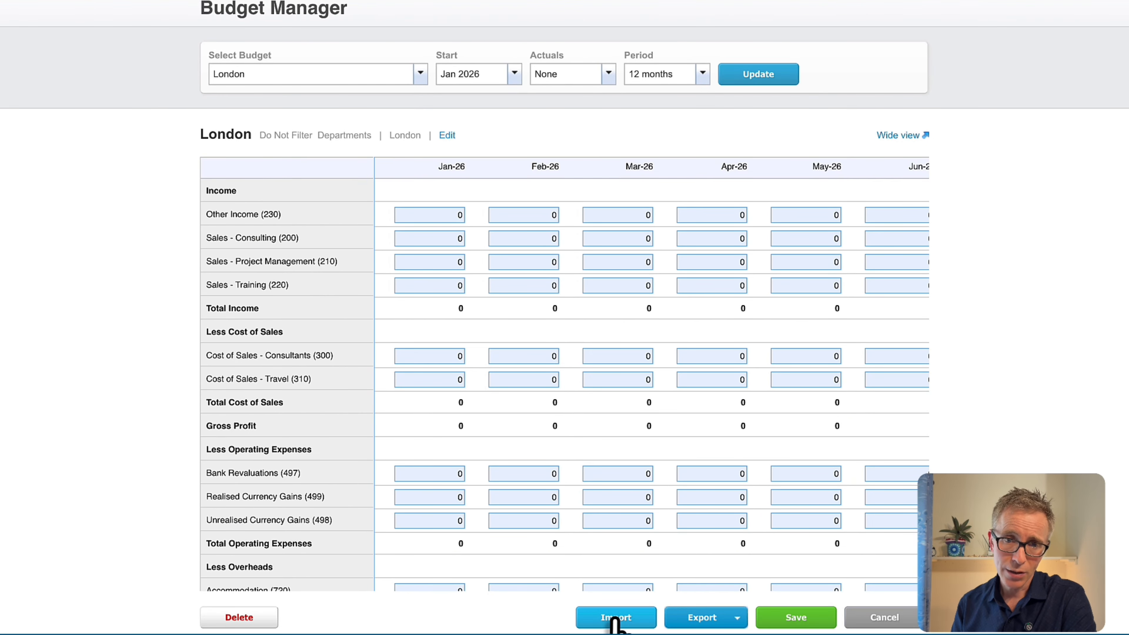
# Step: Import meridian_budget_london_2026.csv from Downloads into the London budget and confirm it as the London budget
pyautogui.click(616, 618)
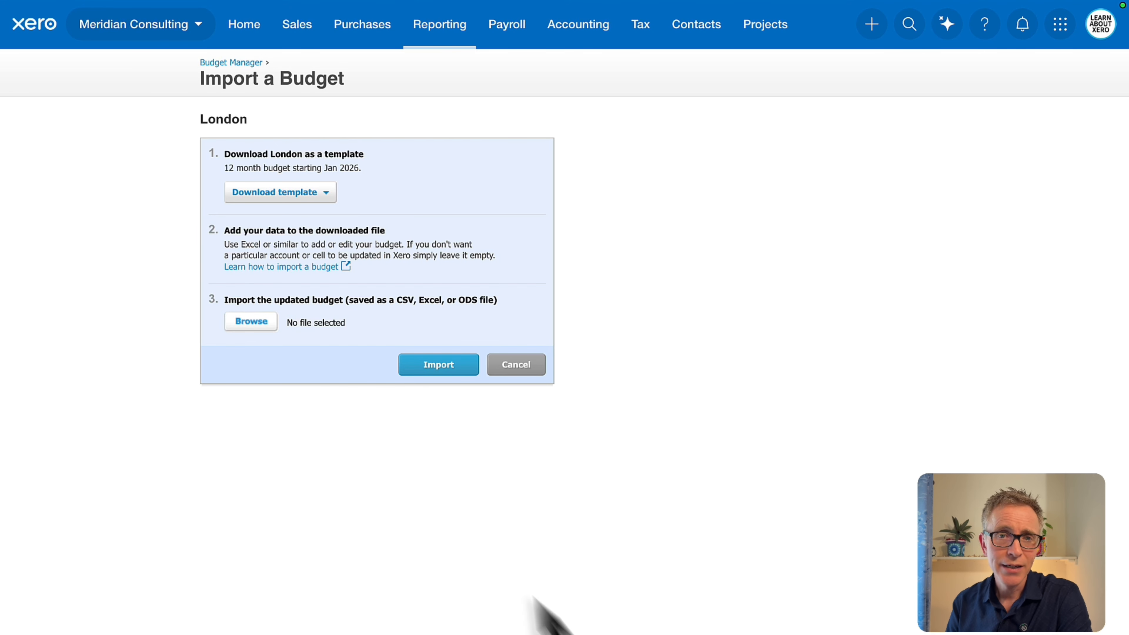
pyautogui.click(258, 327)
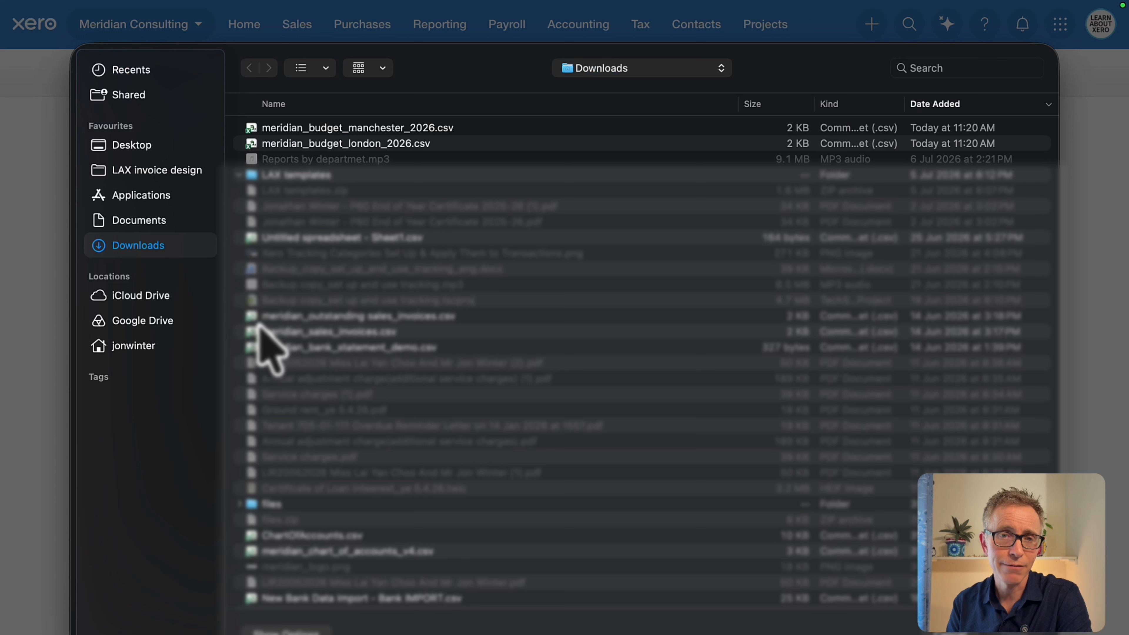
pyautogui.click(326, 144)
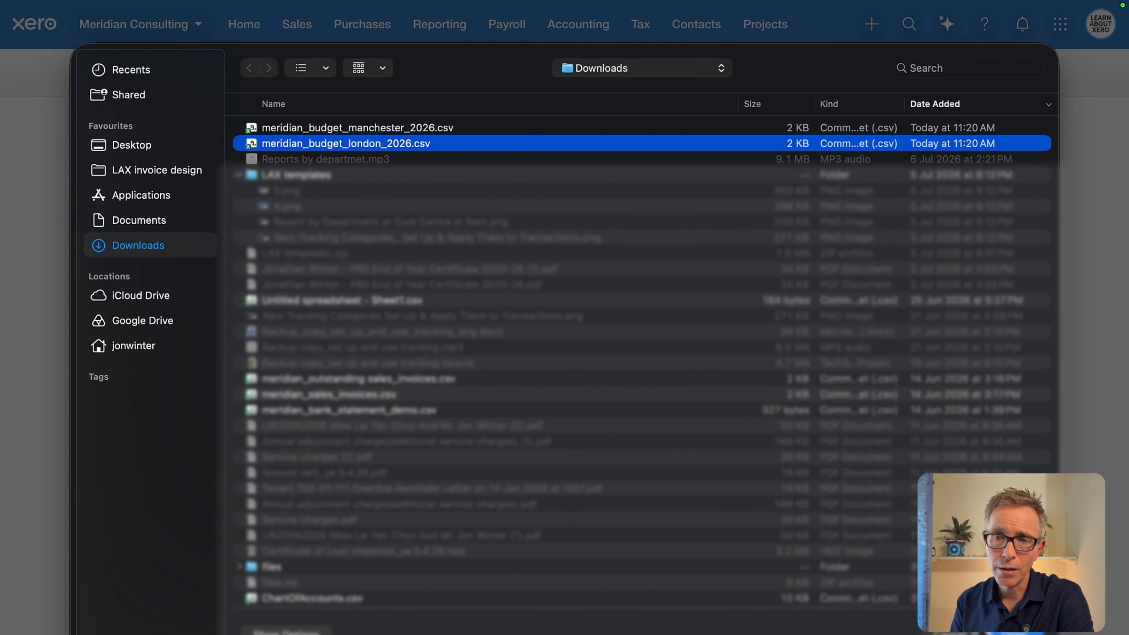
pyautogui.click(1014, 632)
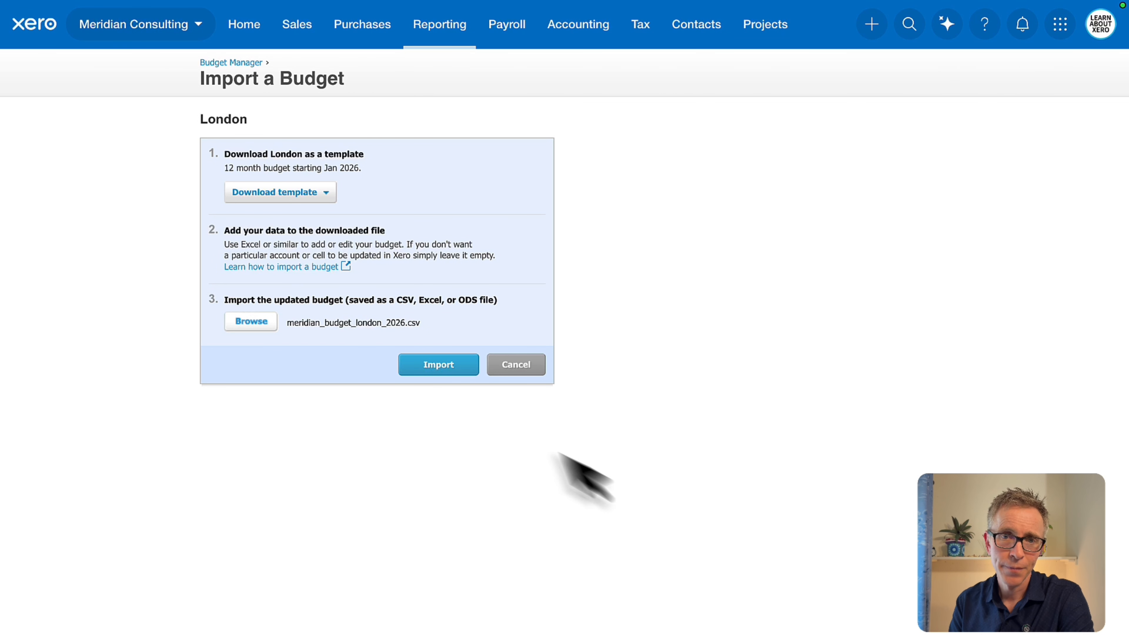
pyautogui.click(453, 369)
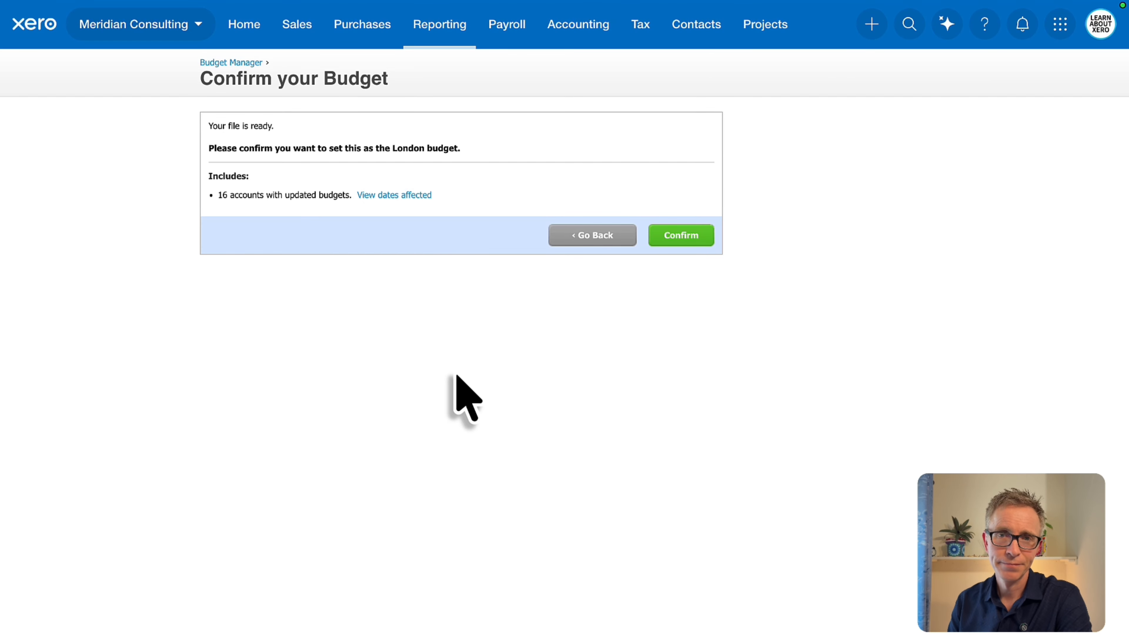
pyautogui.click(672, 241)
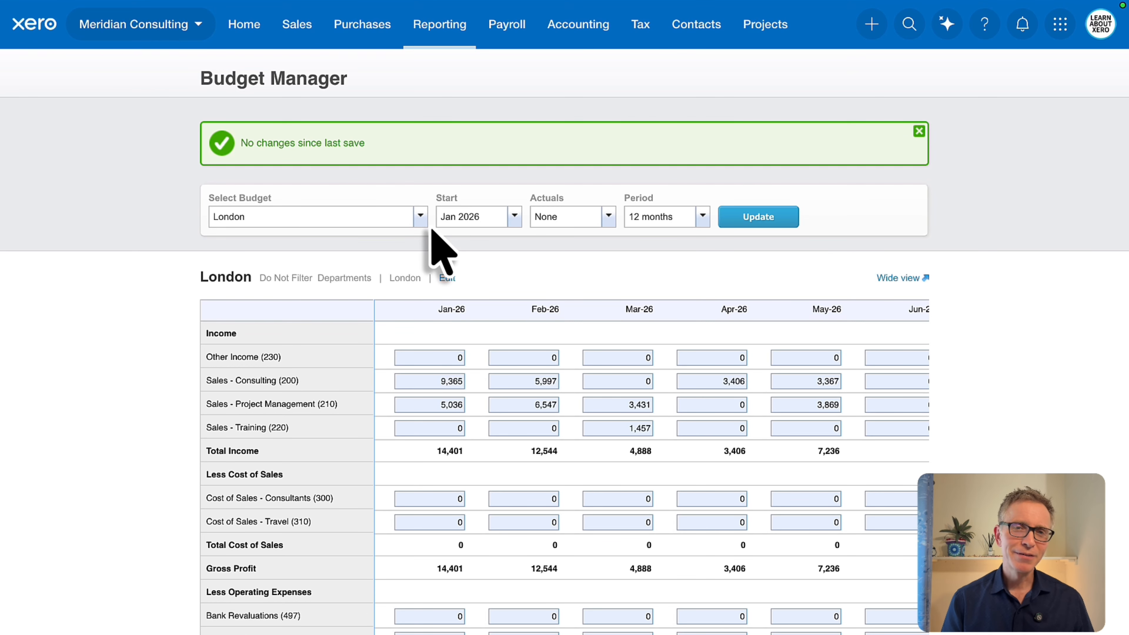
# Step: Add a new budget named Manchester with its location set to Manchester and no department filter
pyautogui.click(420, 216)
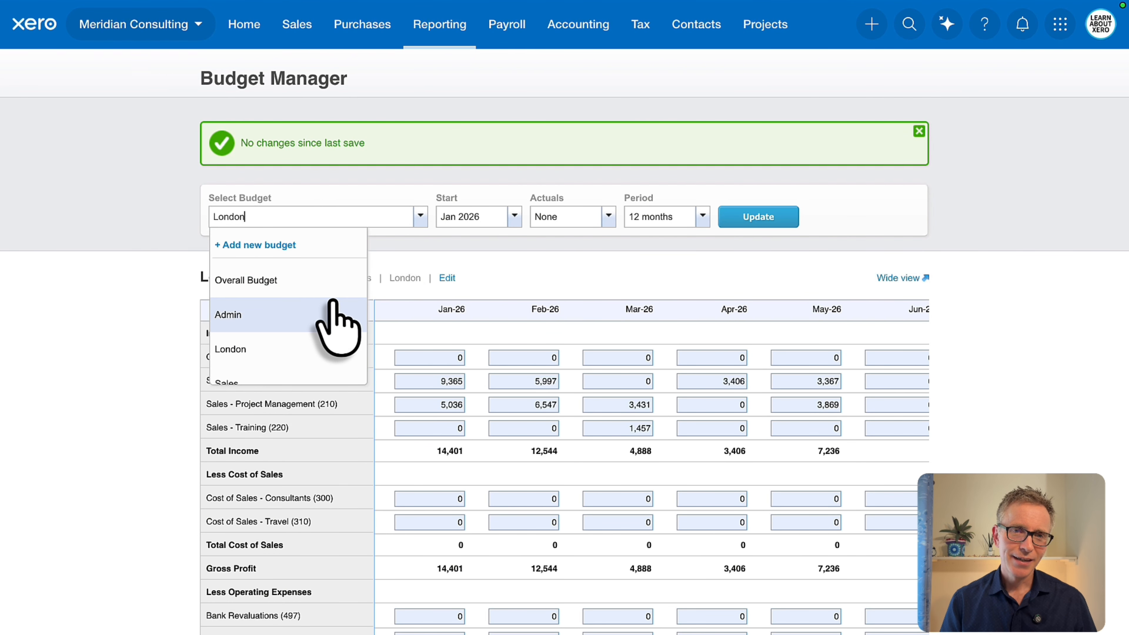
pyautogui.click(296, 246)
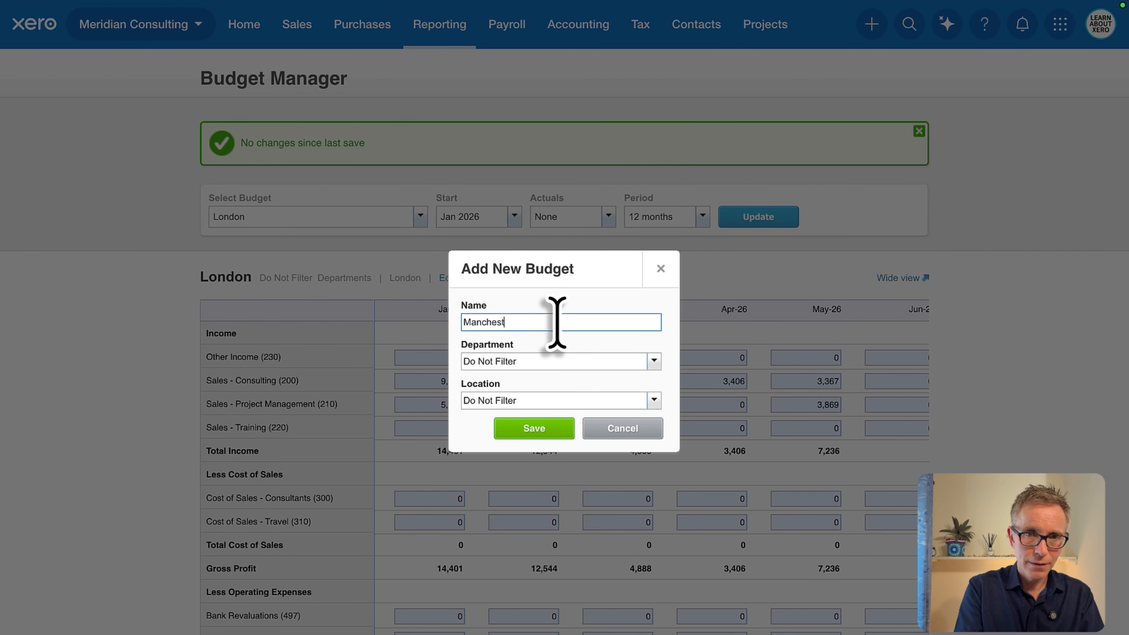
pyautogui.click(654, 400)
pyautogui.click(489, 501)
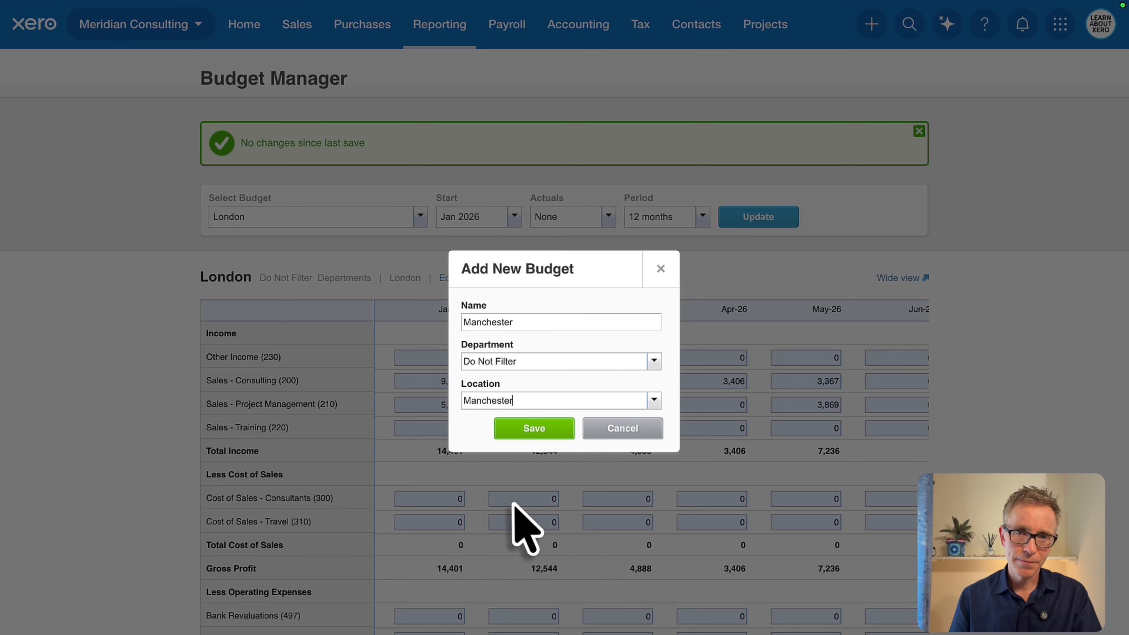
pyautogui.click(534, 428)
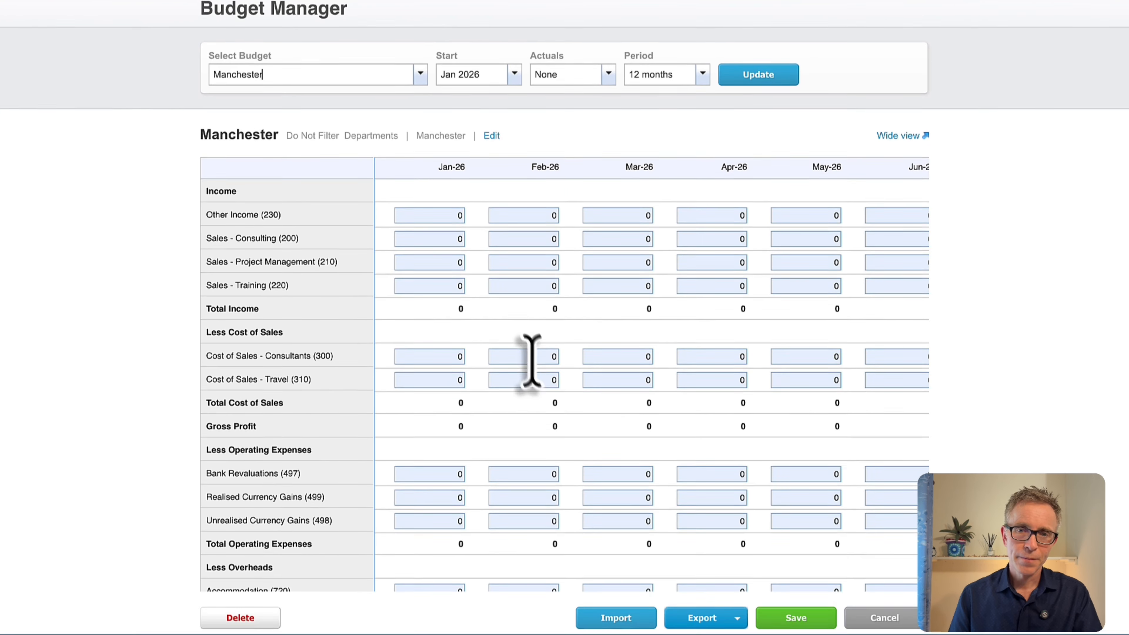
# Step: Import meridian_budget_manchester_2026.csv from Downloads into the Manchester budget, confirm the import, and save the budget
pyautogui.click(616, 619)
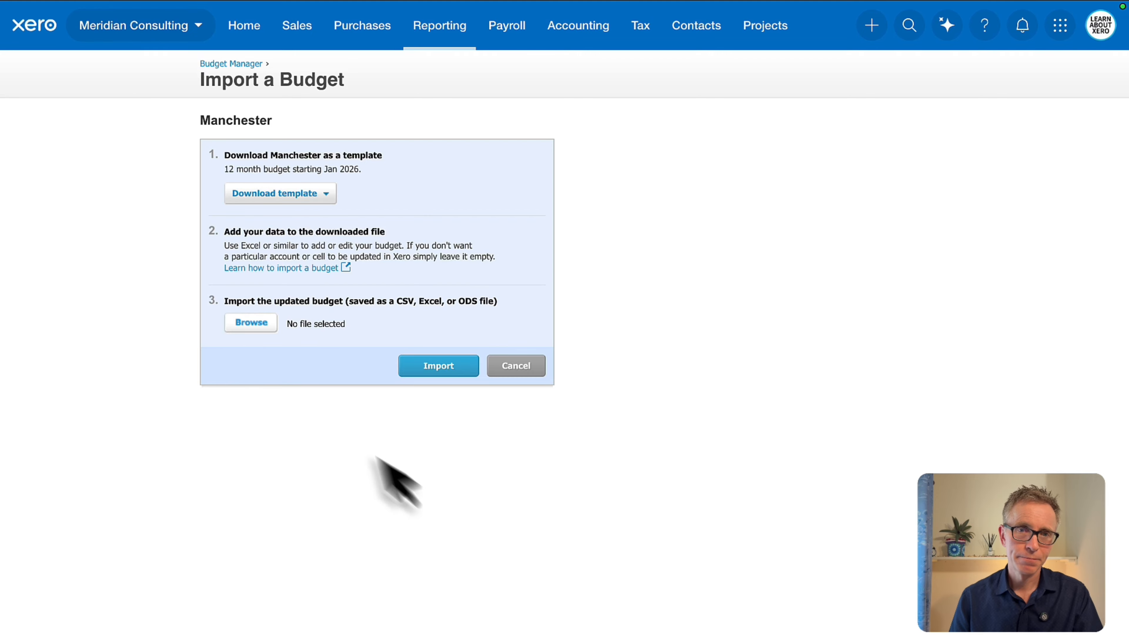
pyautogui.click(266, 324)
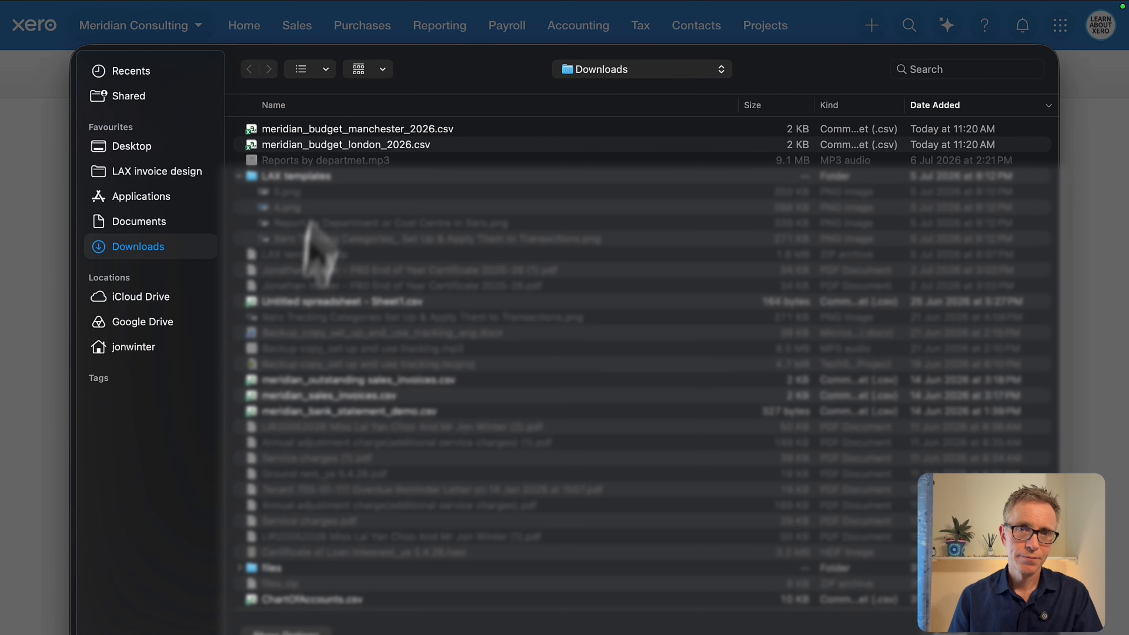
pyautogui.click(323, 130)
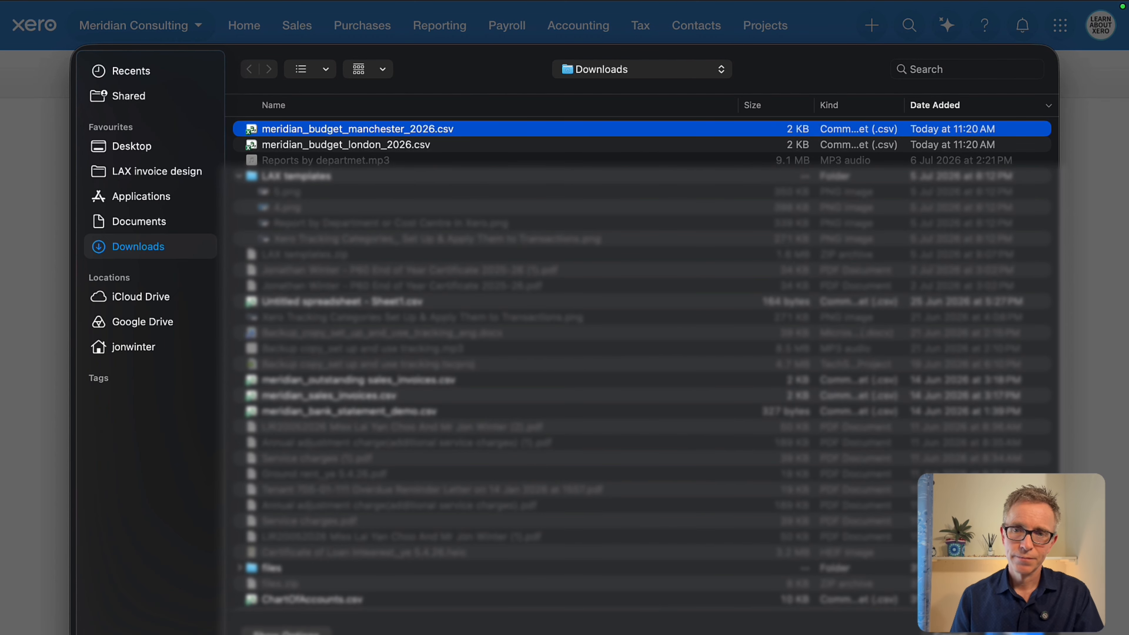
pyautogui.click(1008, 632)
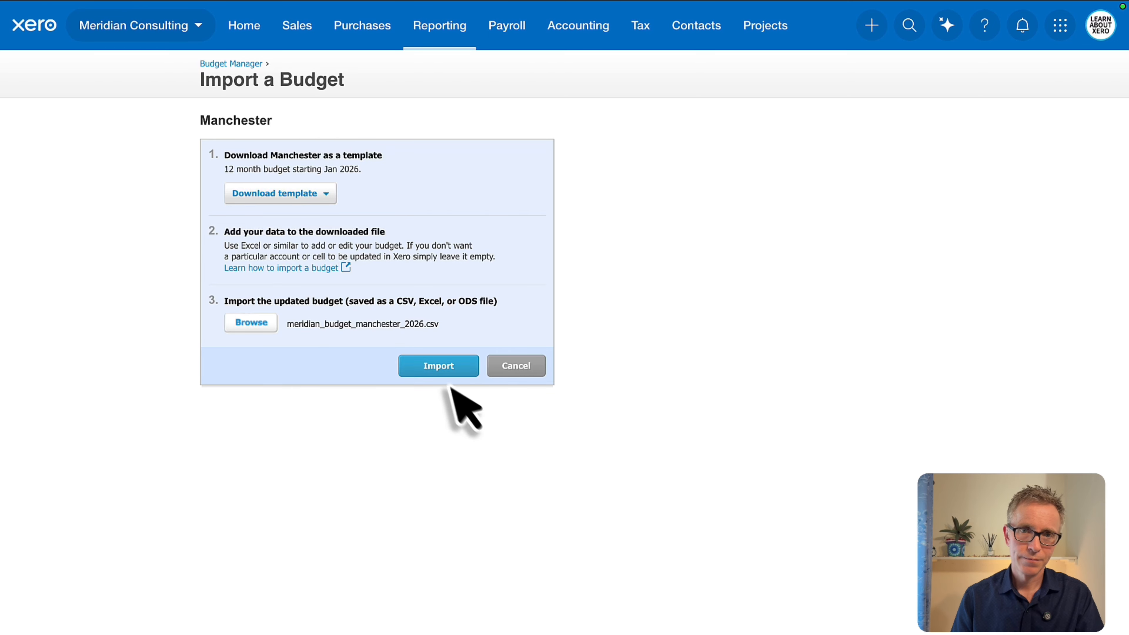
pyautogui.click(445, 373)
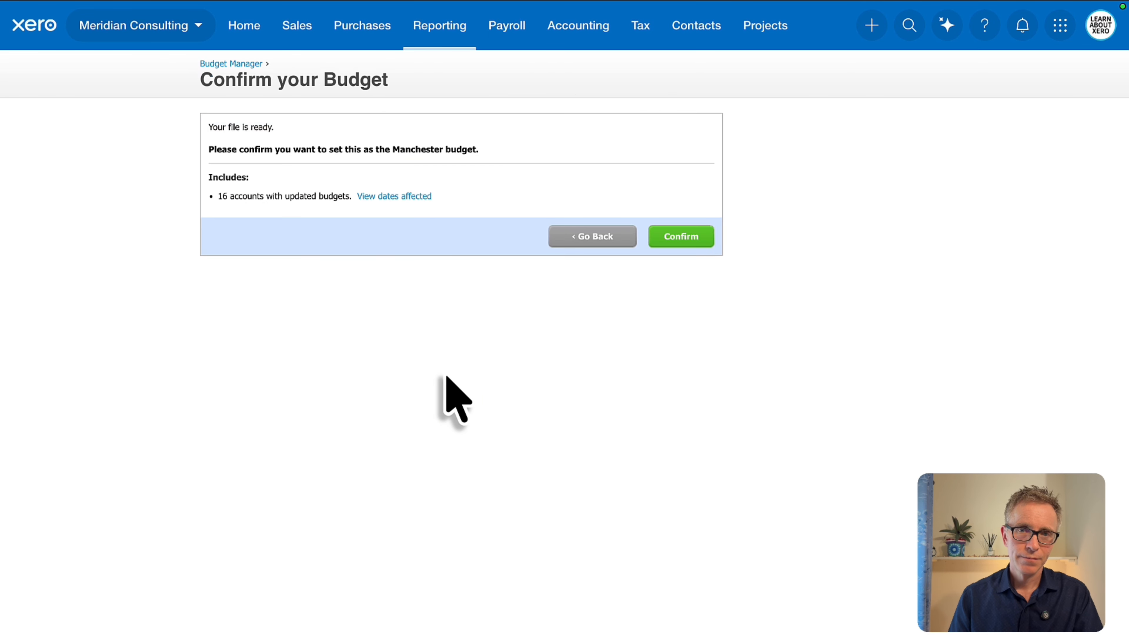
pyautogui.click(685, 237)
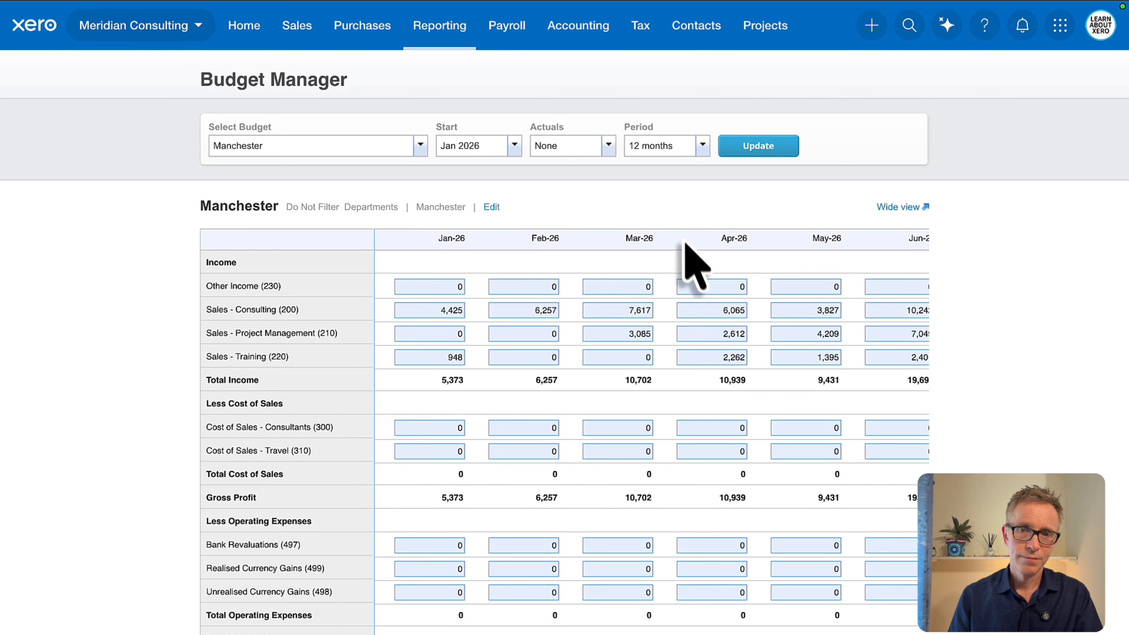
pyautogui.scroll(-2, 818, 623)
pyautogui.click(816, 627)
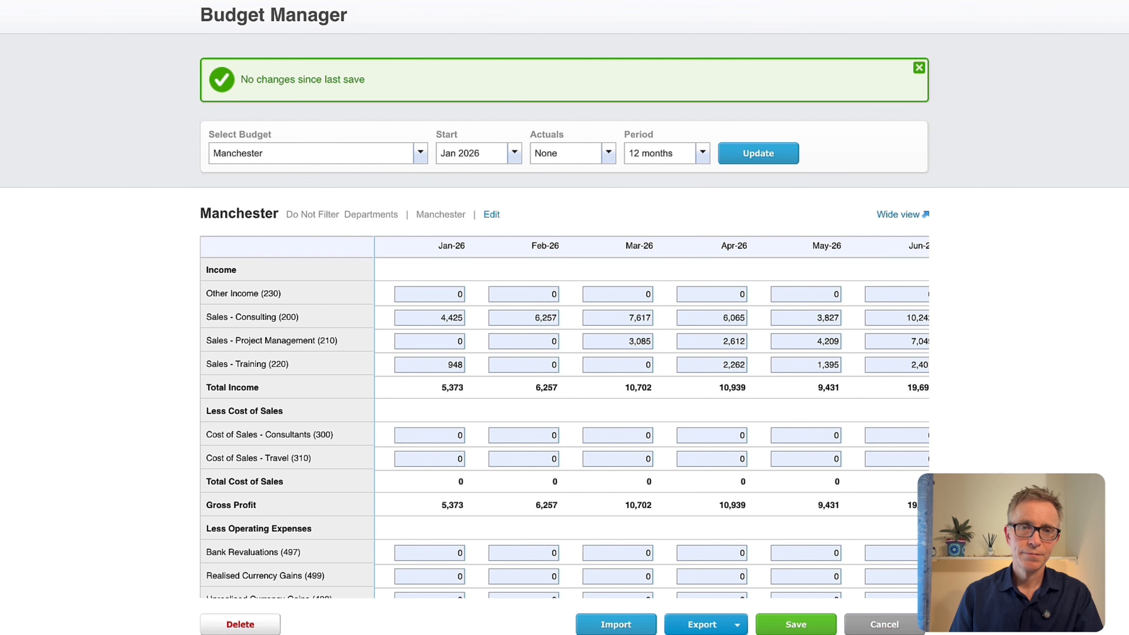